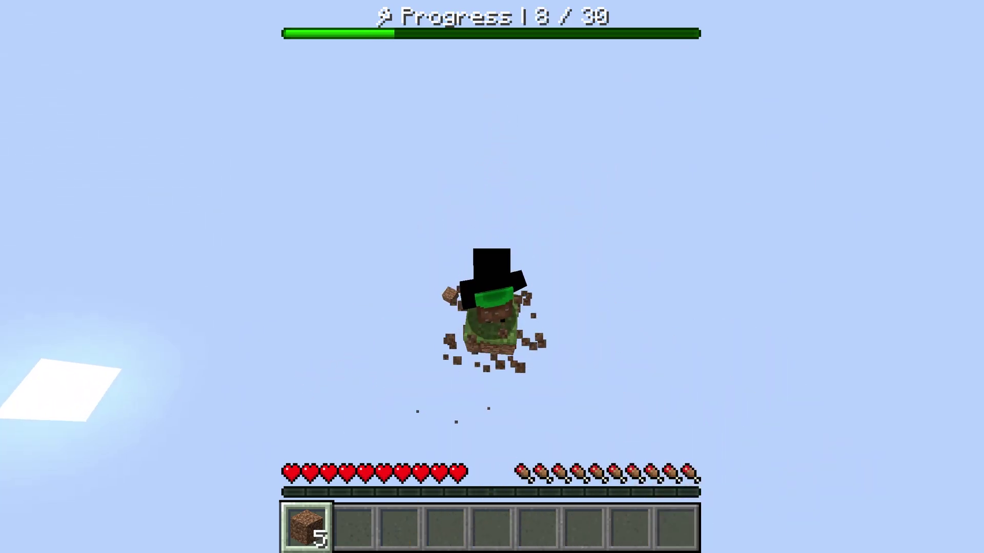
Drop the stack of five dirt blocks and jump up above the lone grass block.
key(space)
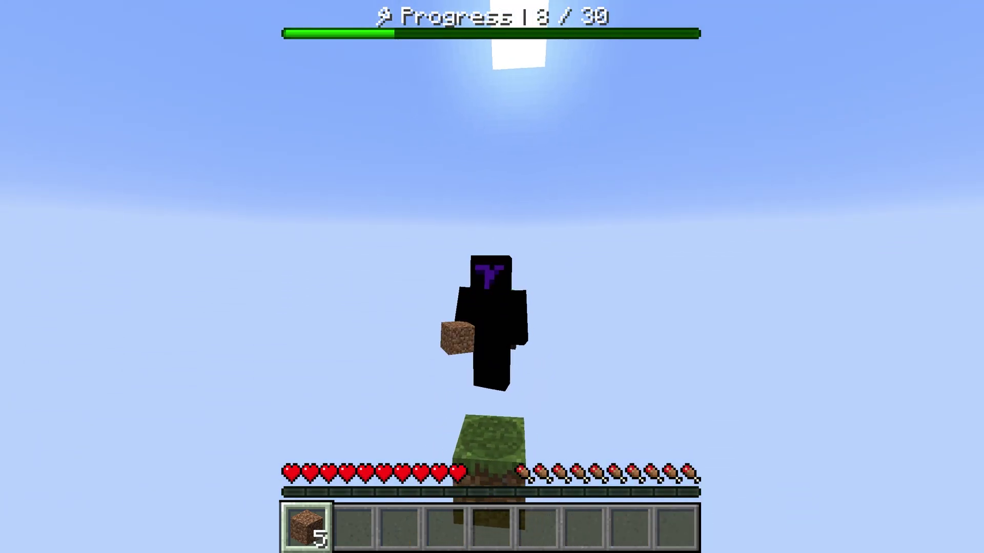
key(q)
key(q)
key(q)
key(q)
key(q)
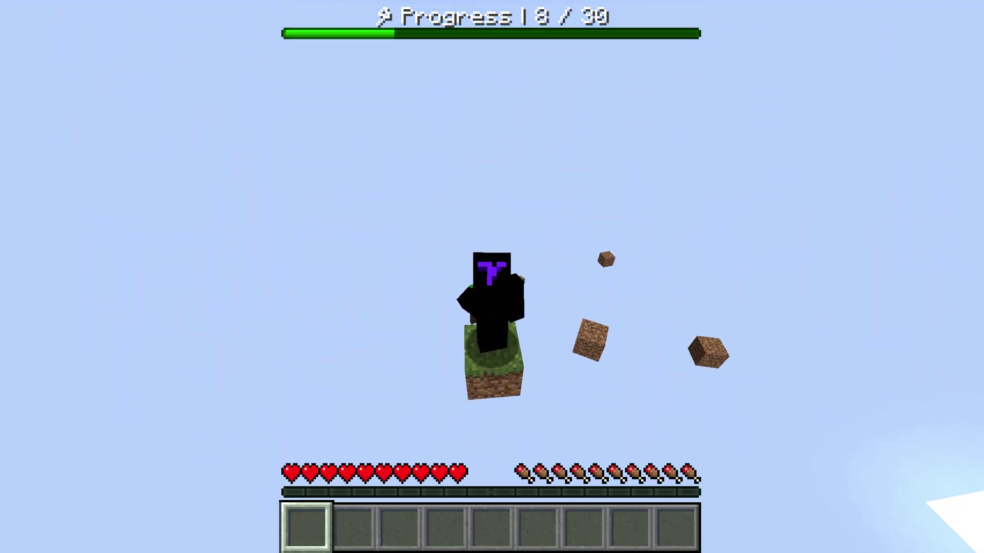
key(space)
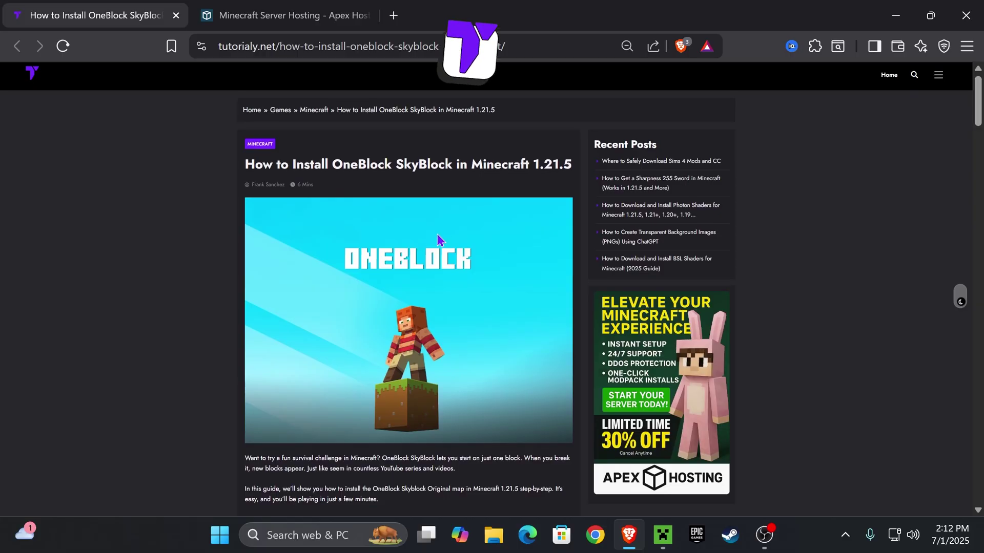
Skim the tutorialy.net guide and jump to 'Step 1: Download the OneBlock SkyBlock Map'.
scroll(505, 182, down, 12)
scroll(573, 187, up, 6)
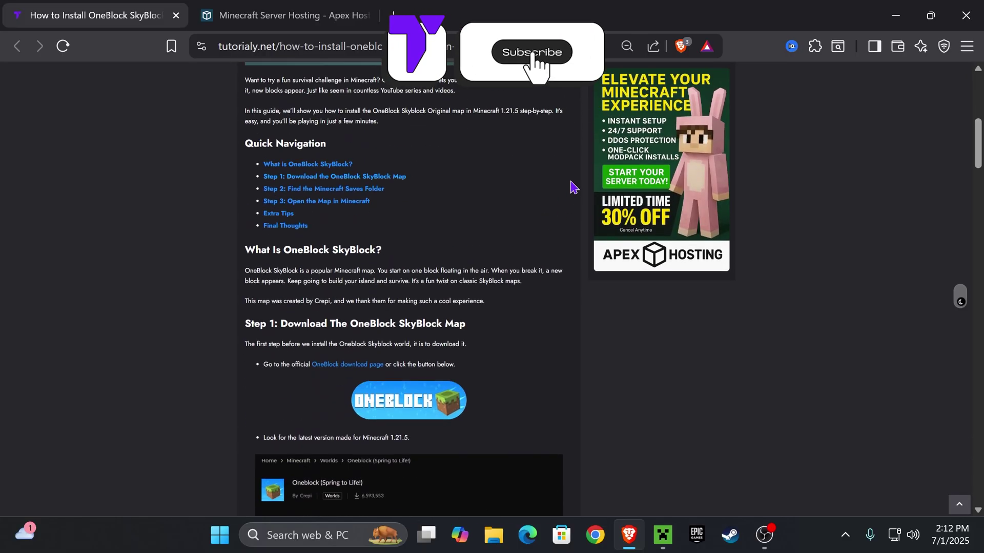
scroll(512, 200, up, 5)
scroll(564, 213, down, 15)
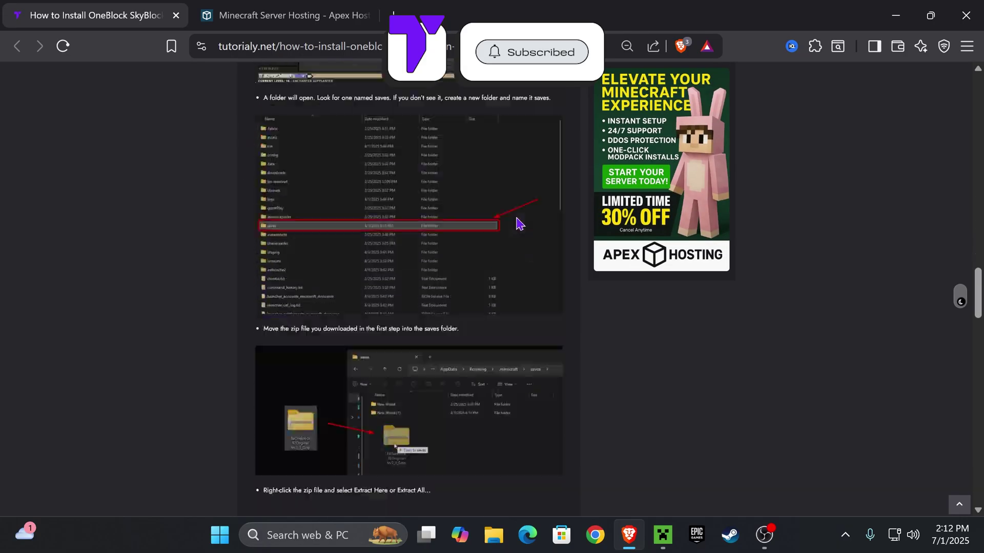
scroll(518, 223, down, 6)
scroll(513, 221, up, 15)
scroll(511, 219, down, 5)
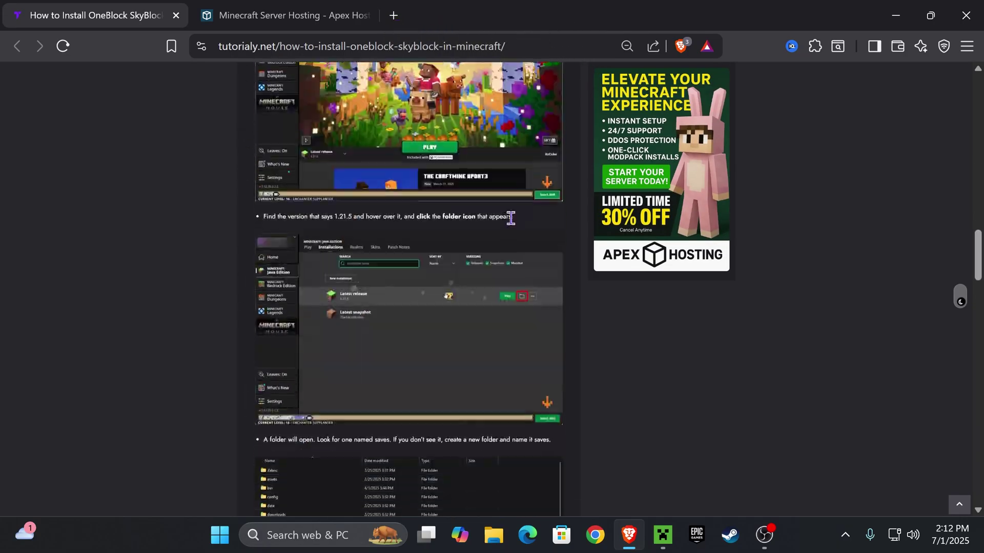
scroll(515, 216, up, 10)
scroll(520, 212, up, 4)
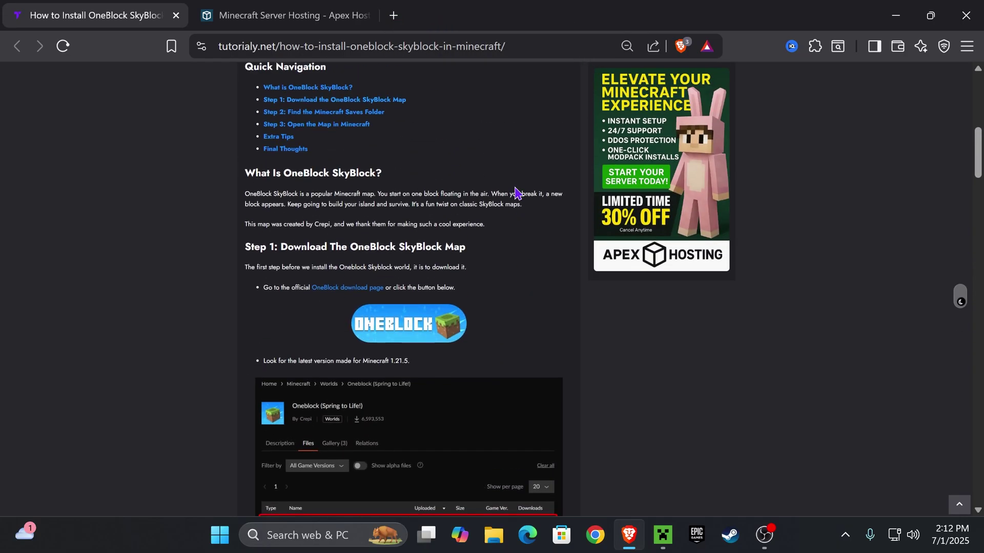
click(364, 177)
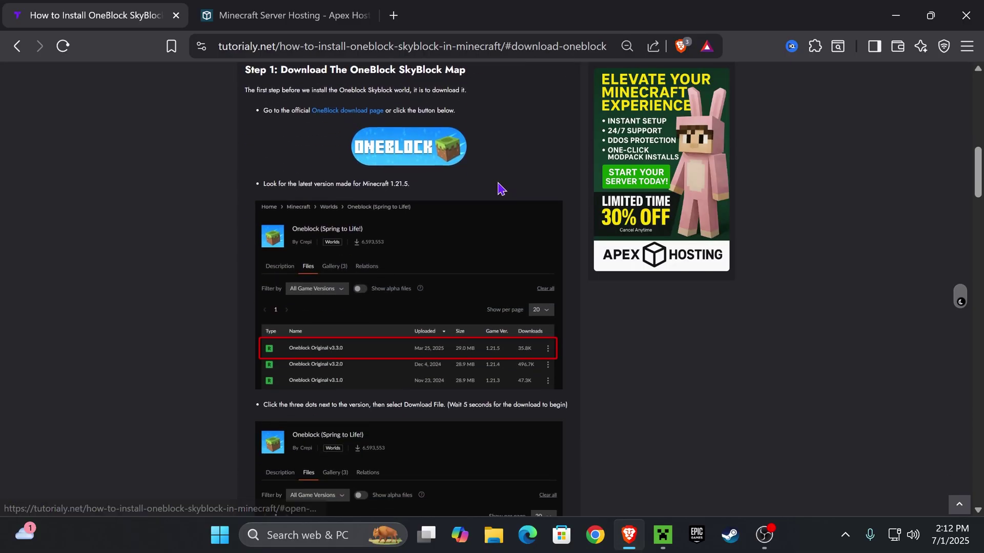
Open the OneBlock CurseForge Files page and filter the files by Minecraft 1.21.7.
click(422, 151)
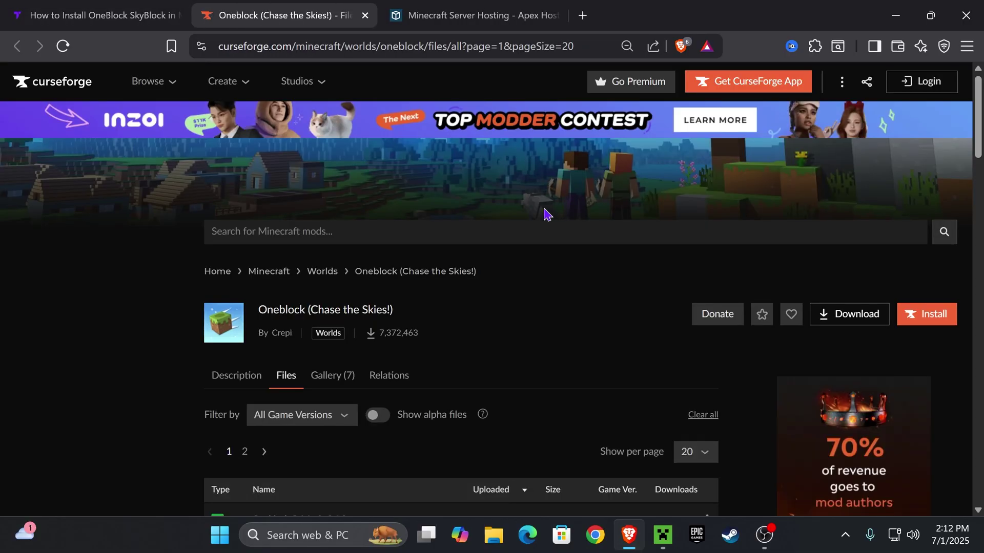
scroll(558, 262, down, 4)
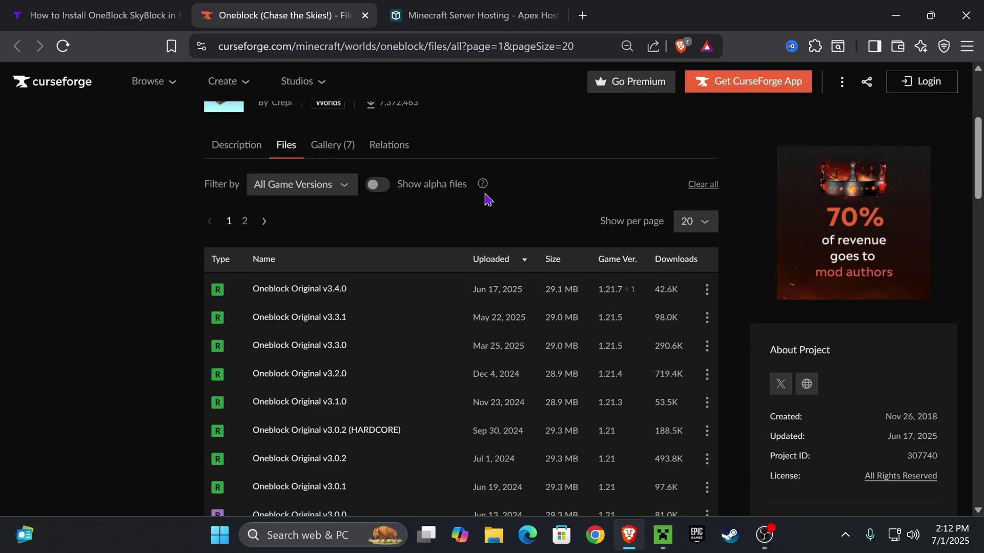
click(304, 186)
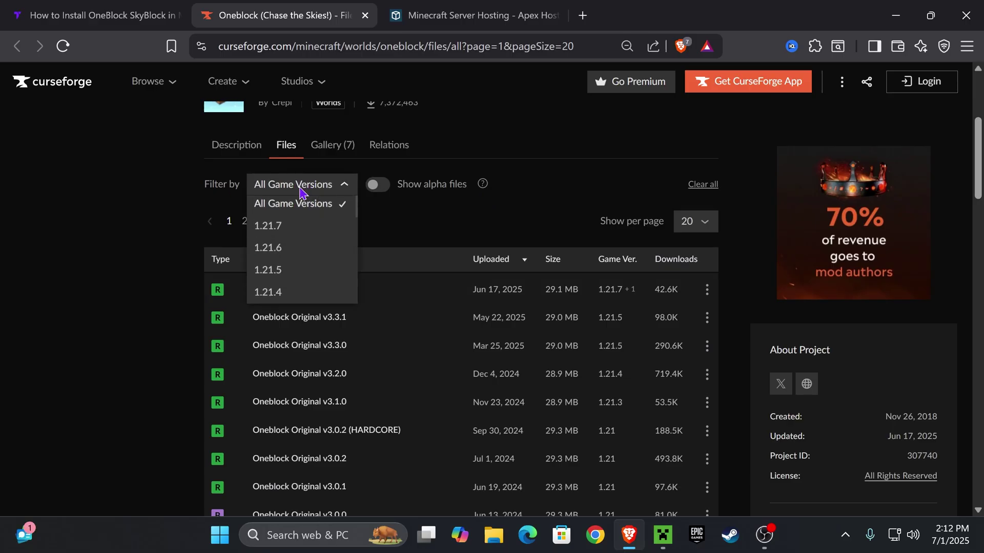
click(277, 228)
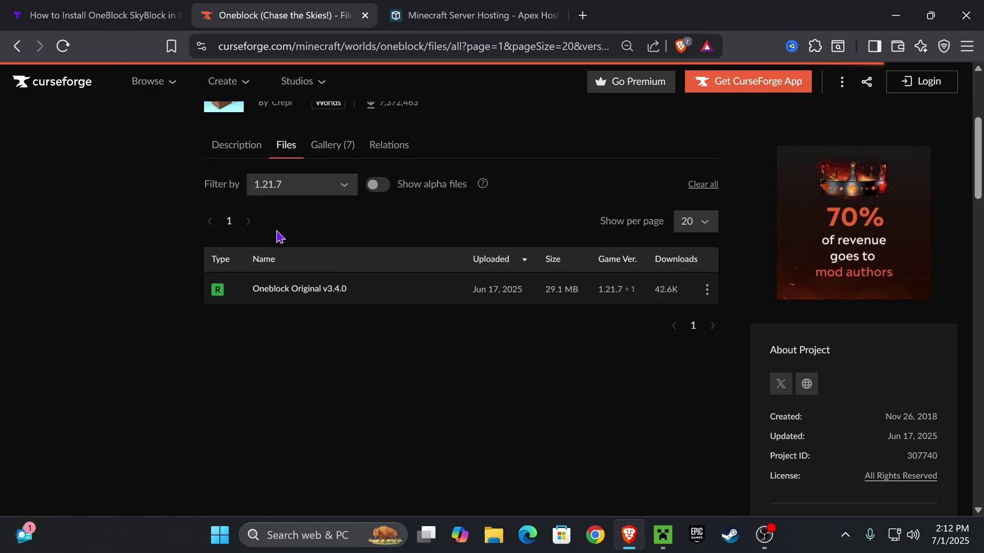
Download the Oneblock Original v3.4.0 zip and save it to Downloads.
click(708, 293)
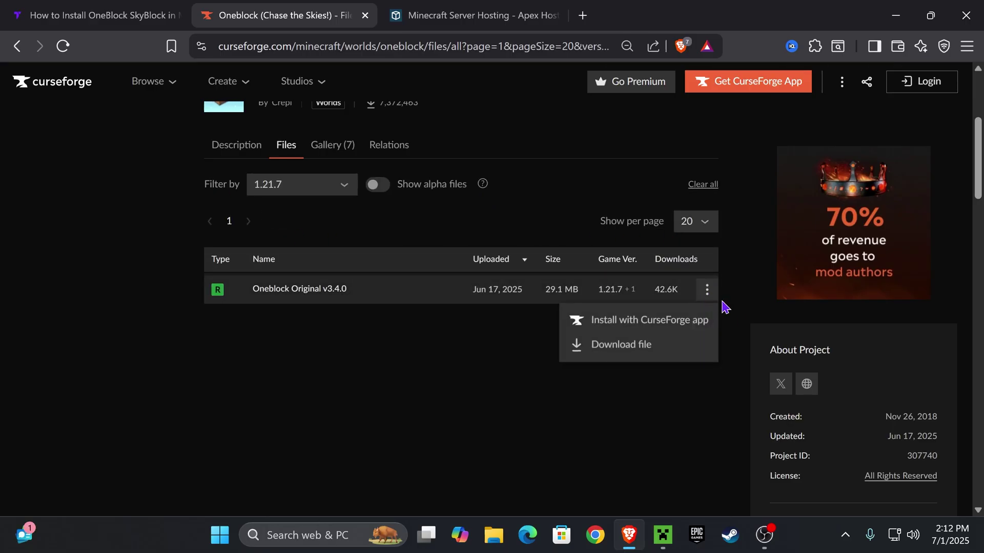
click(629, 352)
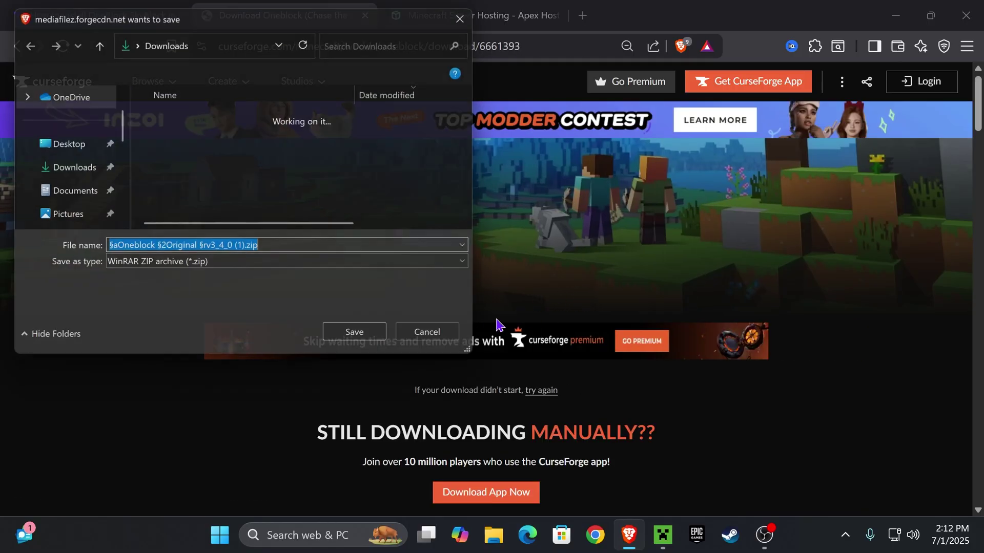
click(386, 341)
drag(769, 10, 518, 373)
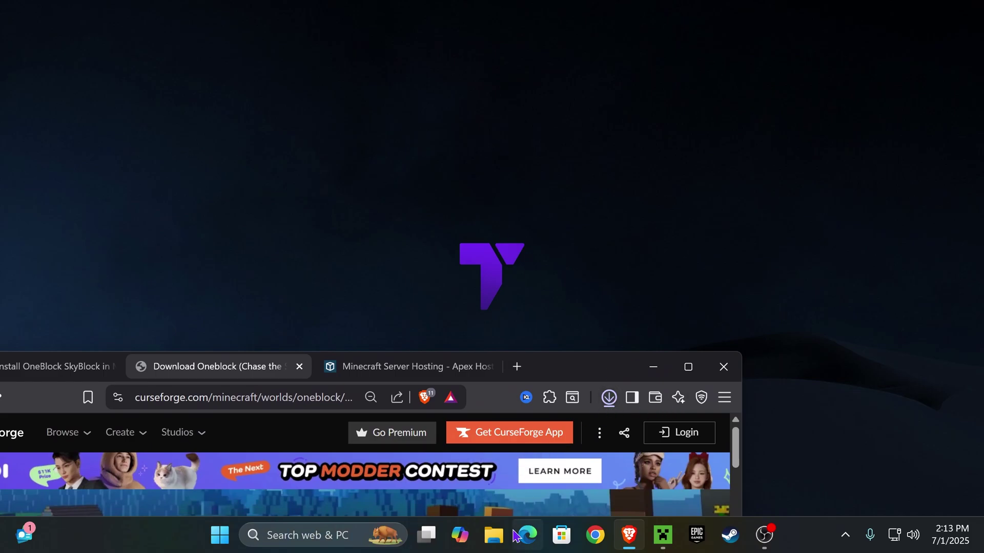
Drag the Oneblock Original zip from Brave's recent downloads onto the desktop, then minimize Brave.
click(609, 398)
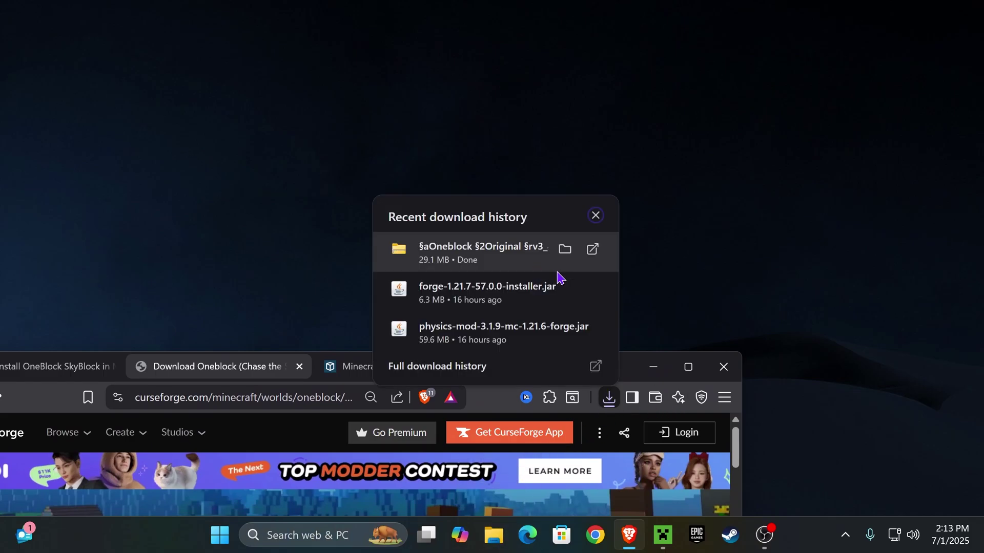
drag(451, 254, 605, 127)
click(653, 367)
drag(759, 30, 672, 158)
click(745, 159)
Extract All from the Oneblock Original zip into the suggested desktop folder.
drag(727, 79, 618, 155)
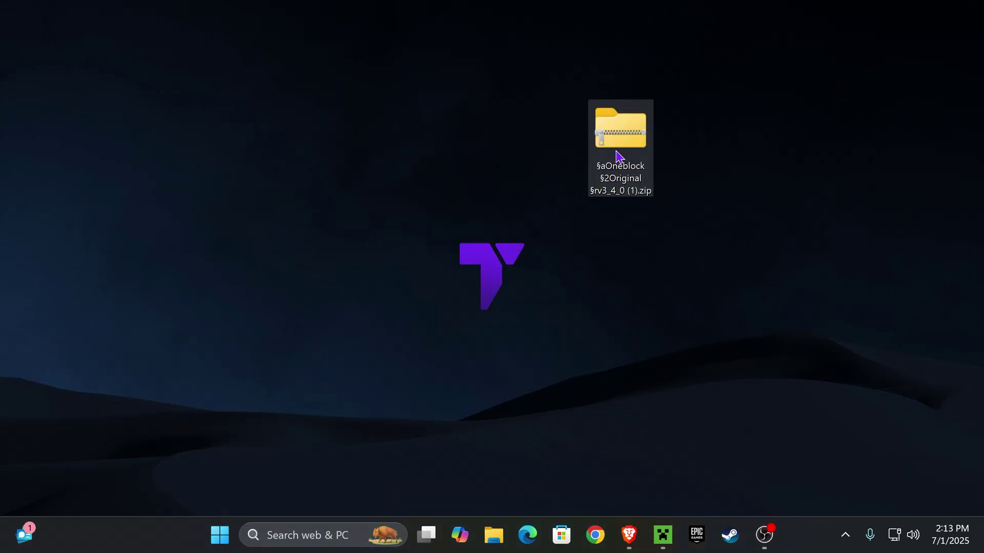
right_click(626, 123)
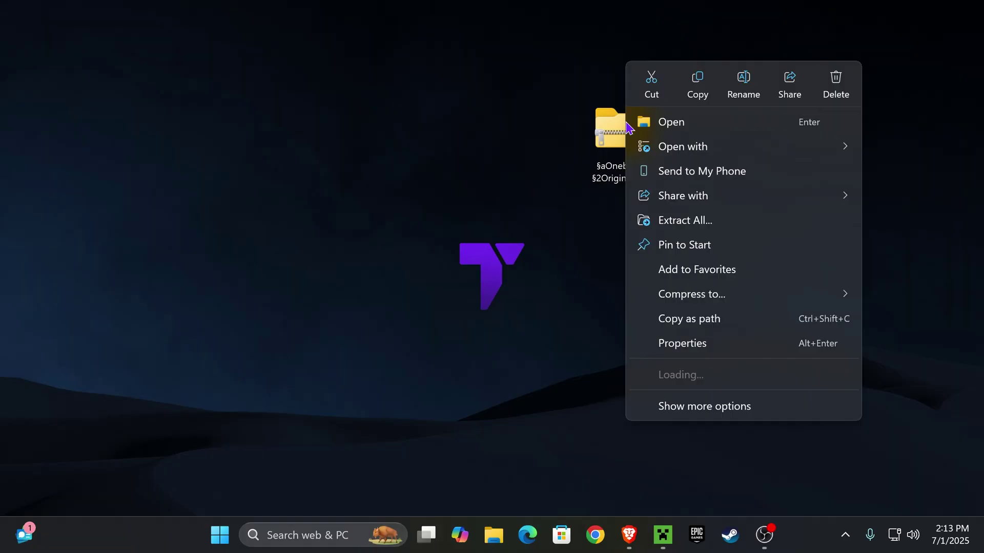
click(736, 227)
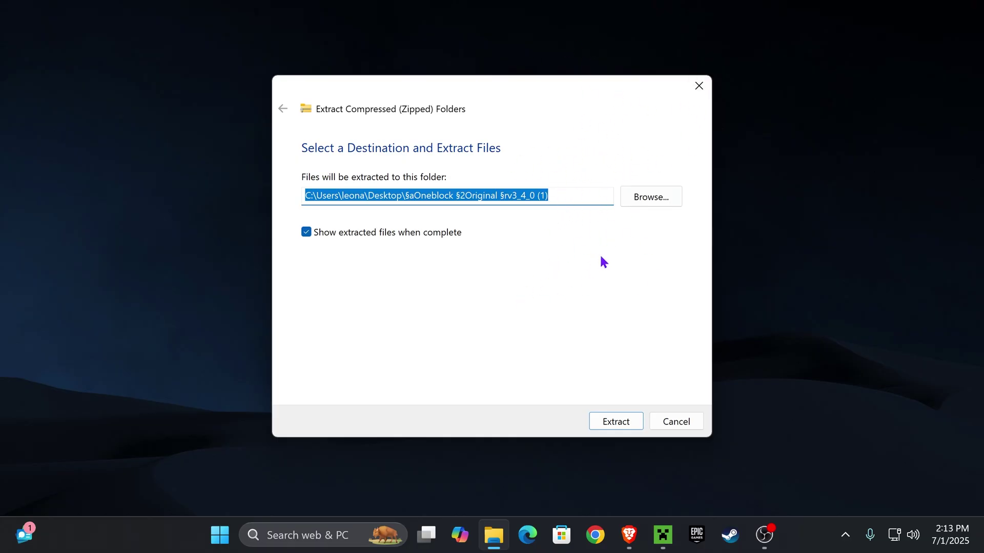
click(632, 422)
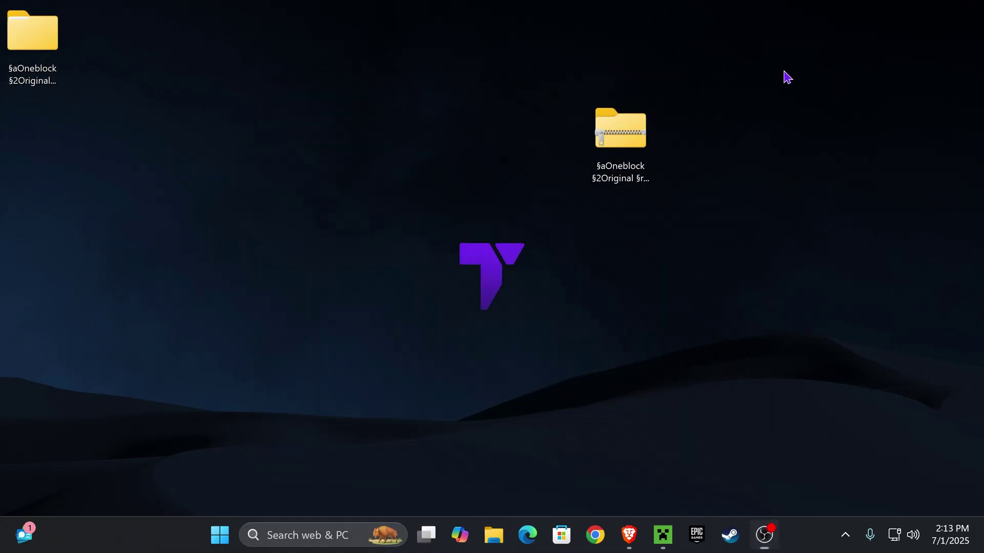
Delete the desktop zip and open the extracted folder to inspect the world folder inside.
key(Delete)
drag(37, 48, 168, 146)
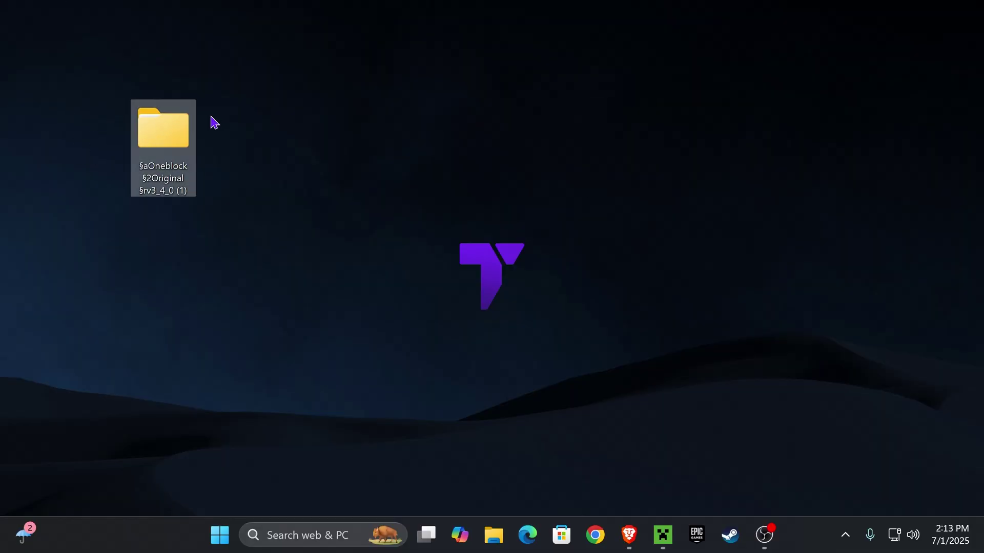
double_click(169, 144)
click(573, 170)
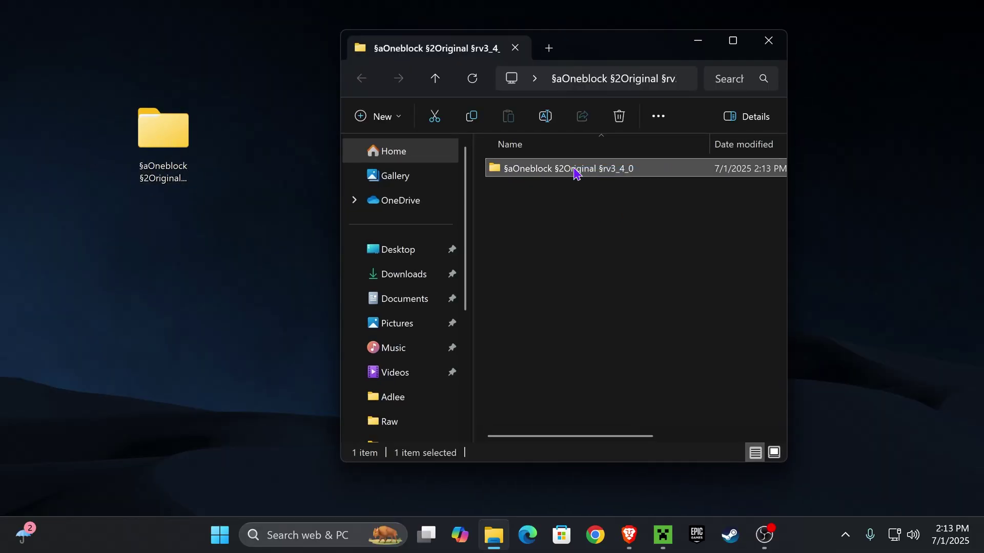
double_click(608, 173)
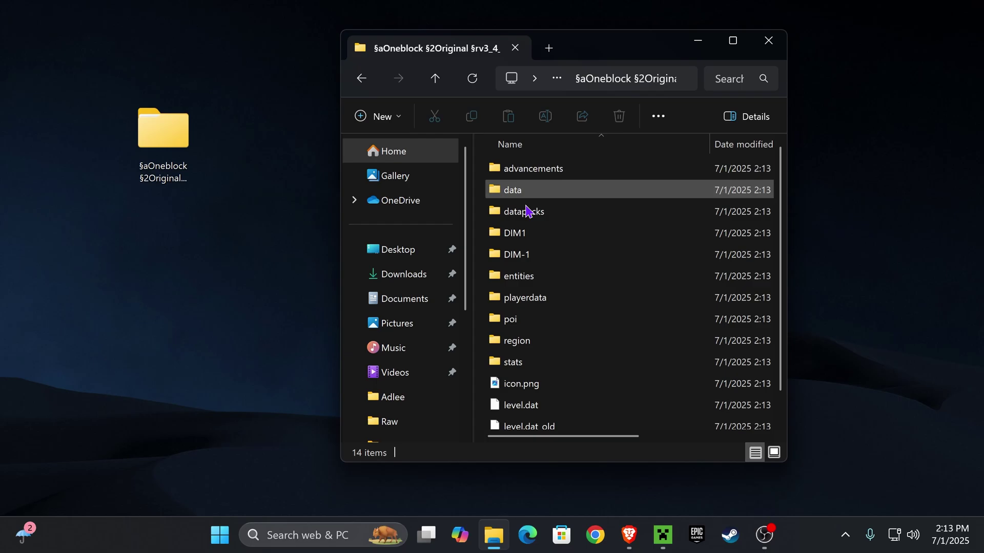
Rename the inner world folder to 'OneBlock 1.21.7'.
click(361, 78)
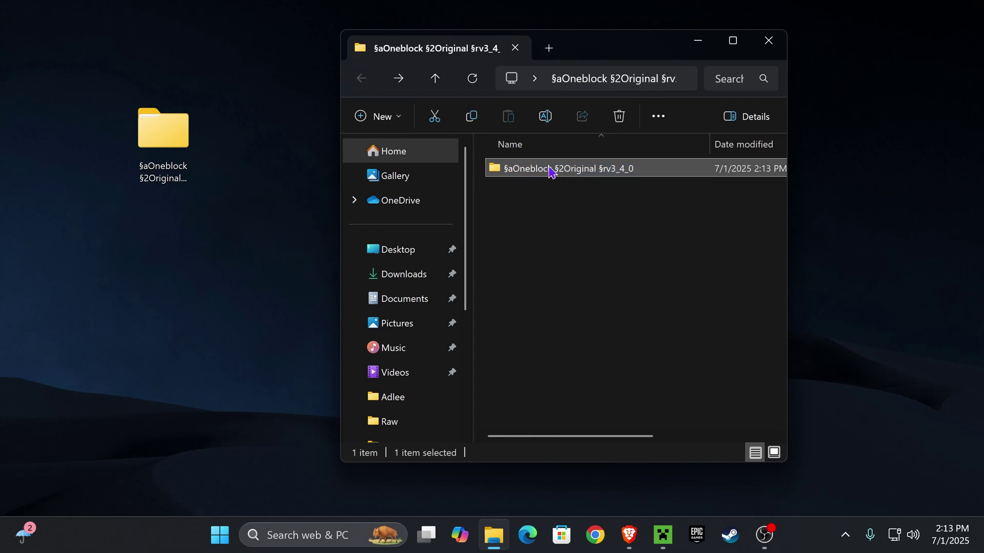
click(558, 173)
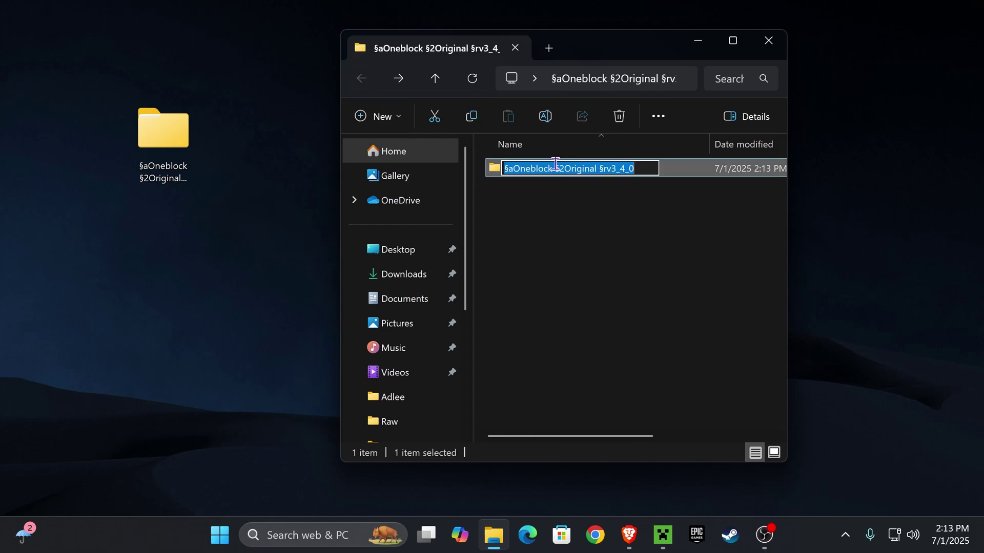
text(OneBlock 1)
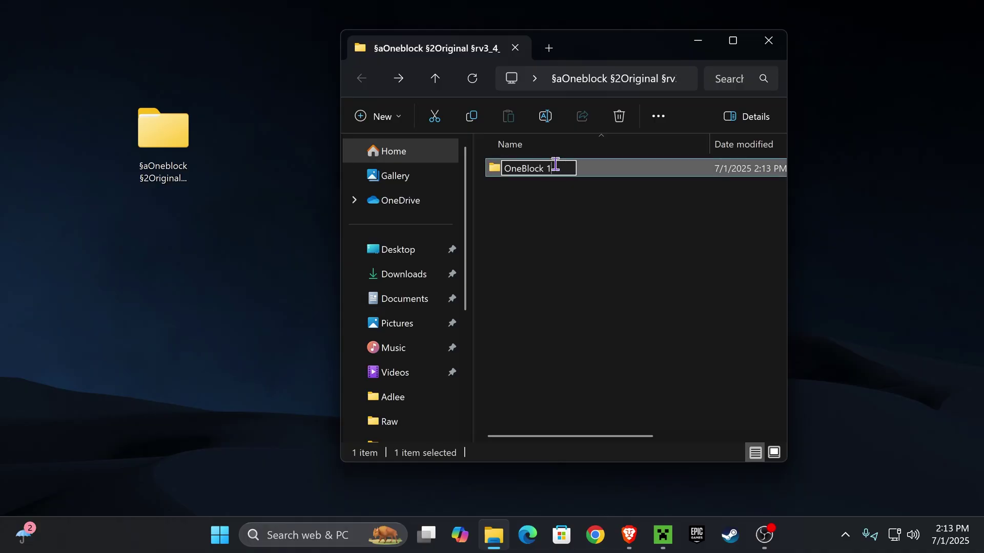
text(.21.7)
click(654, 263)
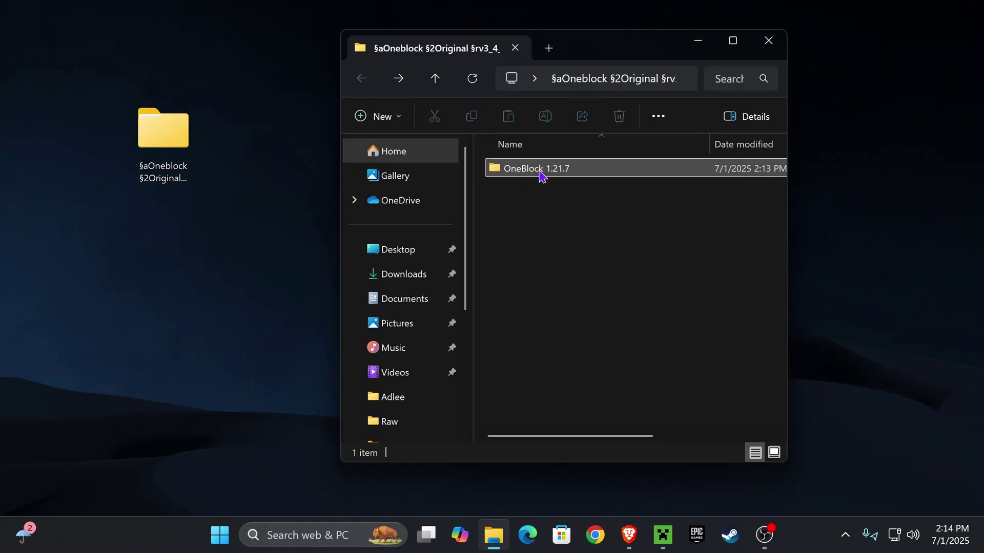
Show the launcher's Installations list with Modded unticked, leaving Latest release and Latest snapshot.
click(699, 42)
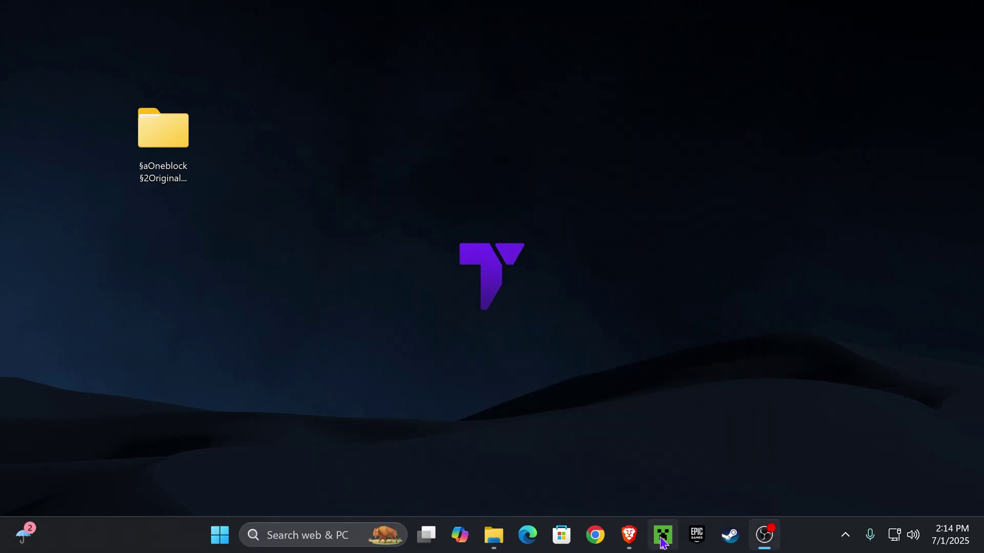
click(663, 535)
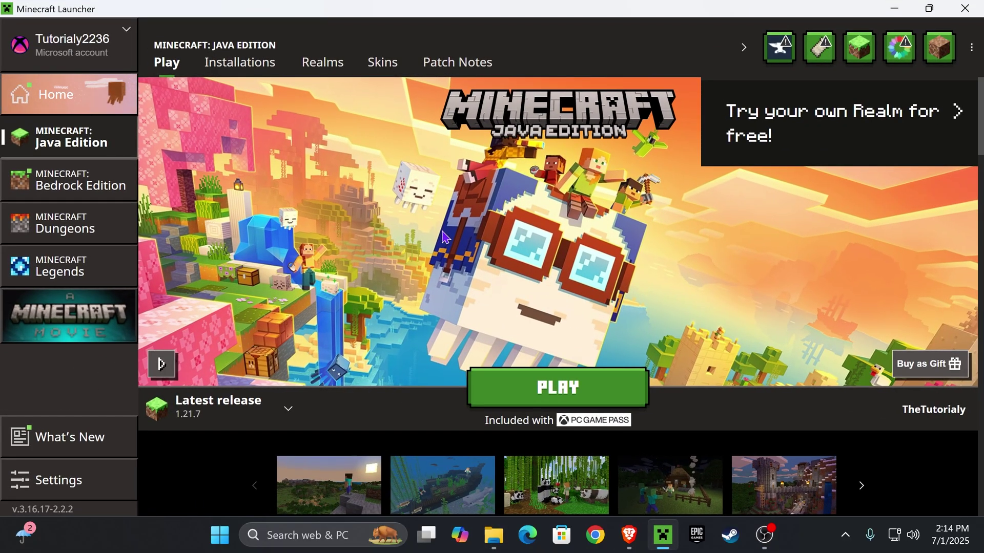
click(249, 65)
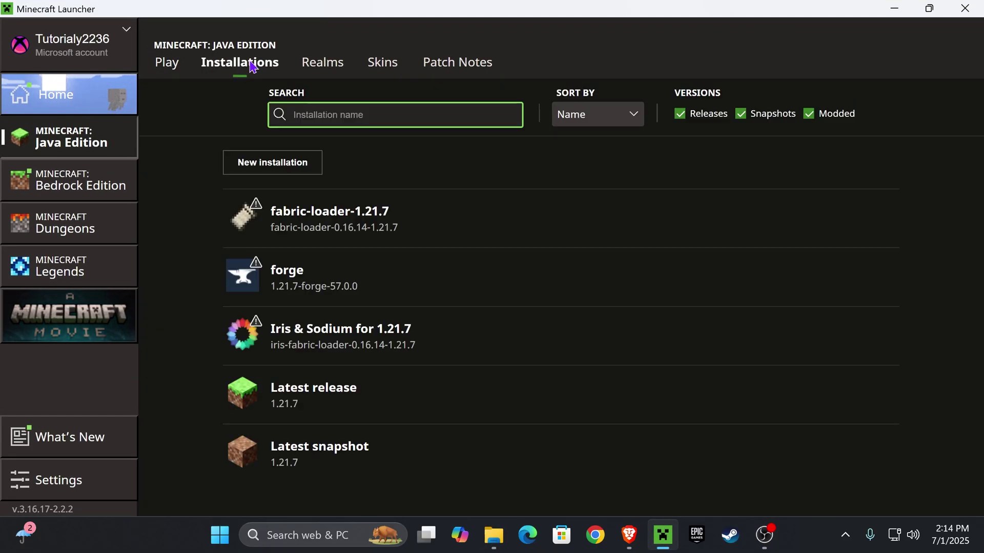
click(814, 116)
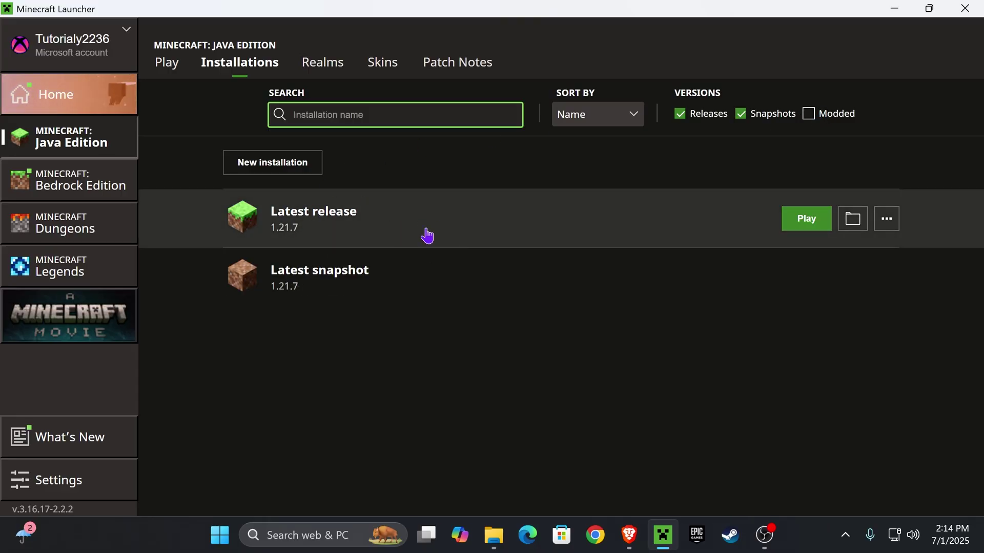
mouse_move(340, 226)
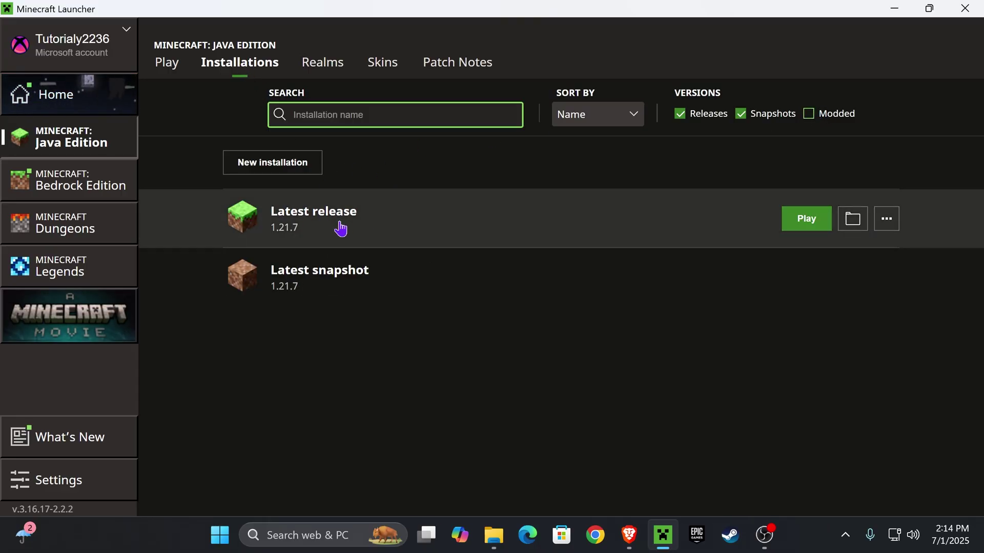
Open the Latest release .minecraft folder in a maximized Explorer window and select saves.
click(852, 220)
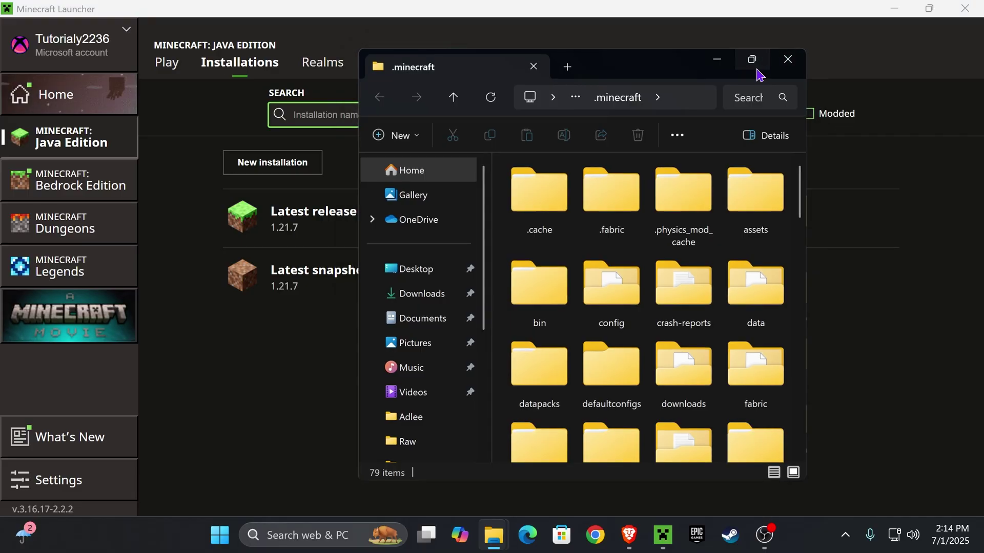
click(751, 60)
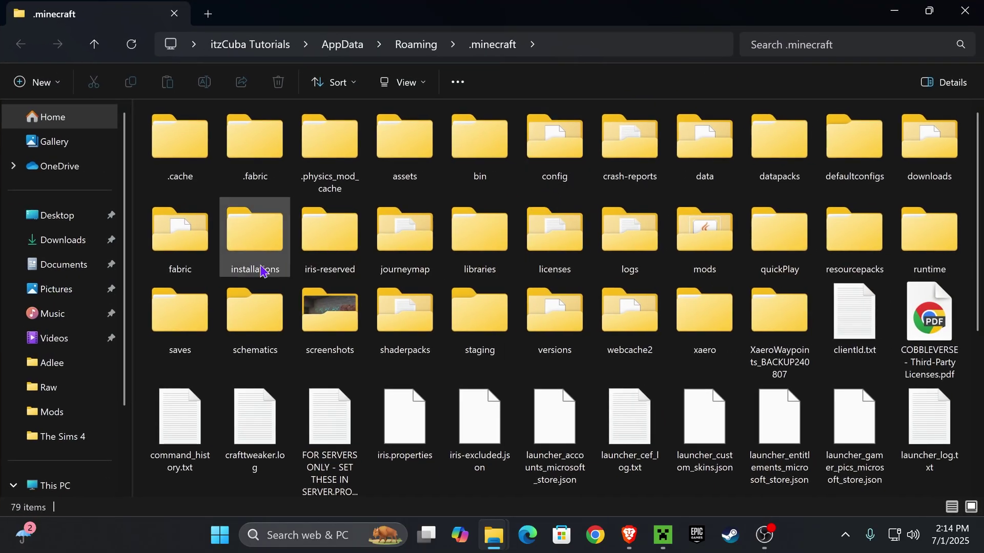
click(195, 329)
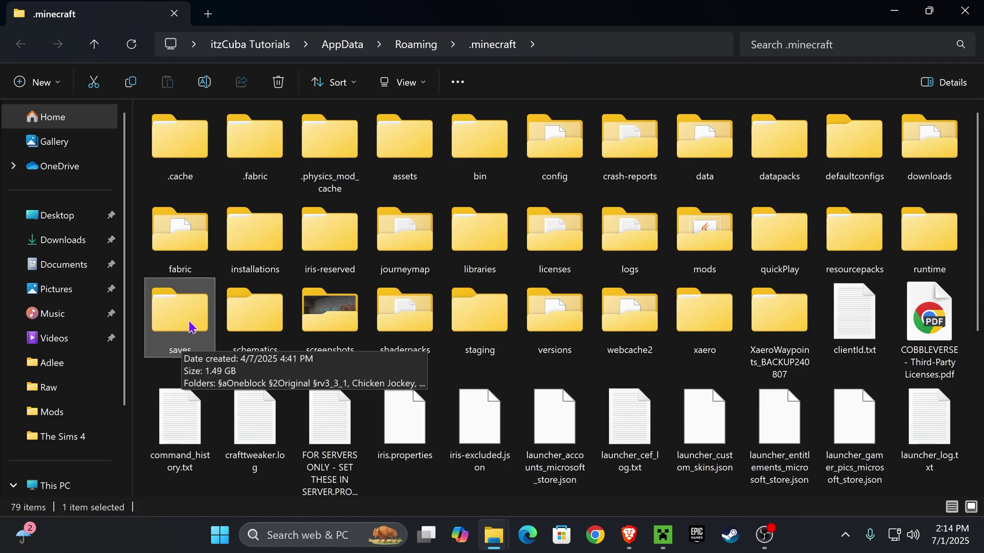
click(35, 82)
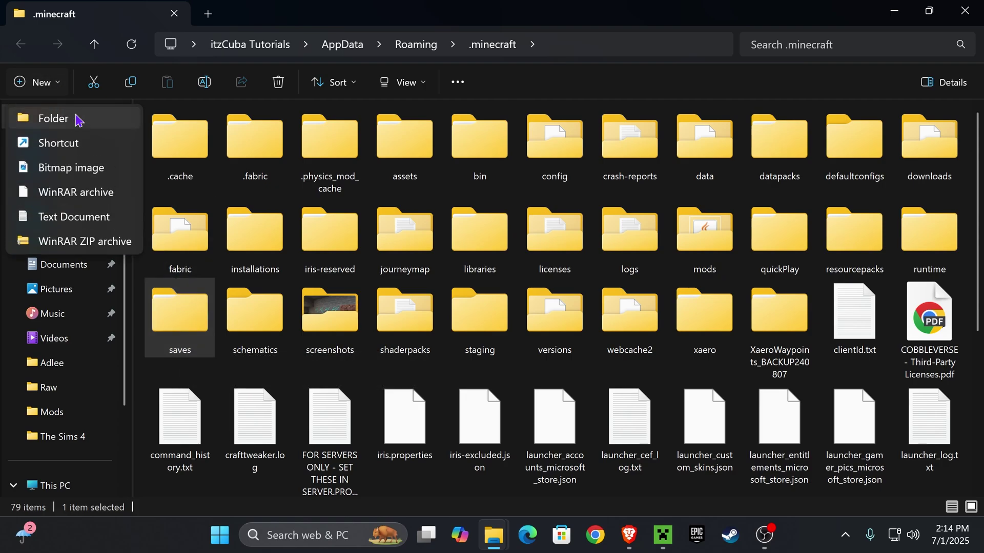
click(200, 311)
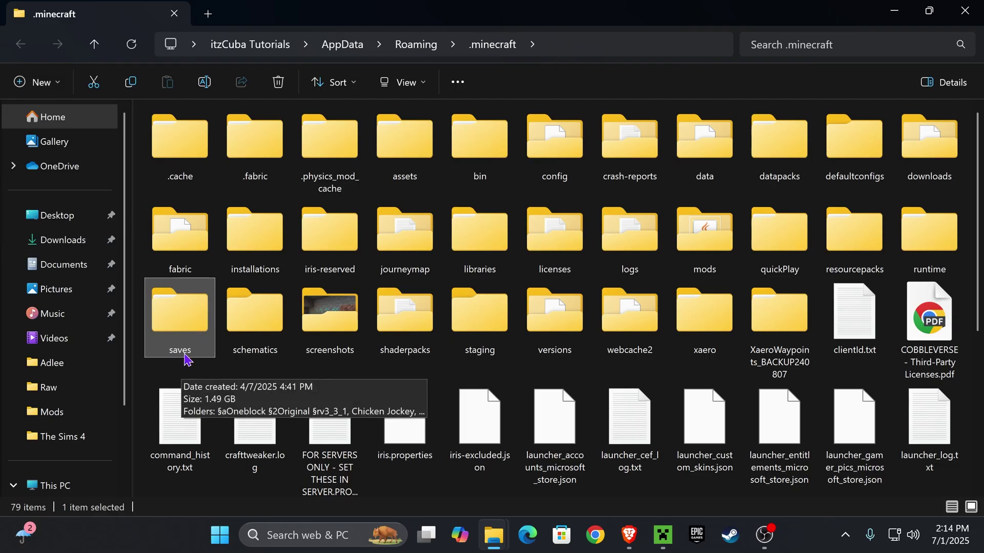
Open the saves folder and arrange it beside the OneBlock download window.
double_click(190, 308)
drag(966, 341, 175, 127)
click(715, 244)
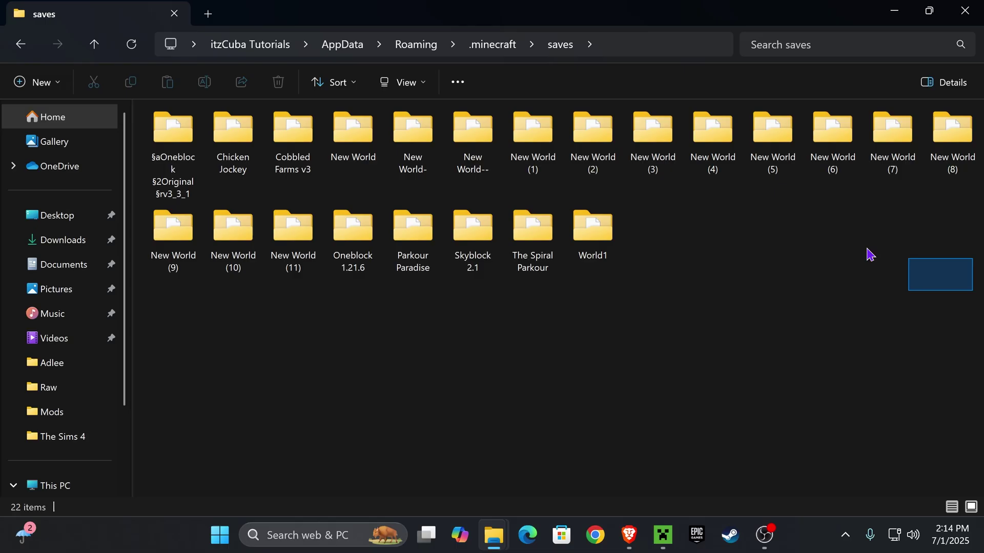
drag(869, 253, 186, 131)
click(736, 233)
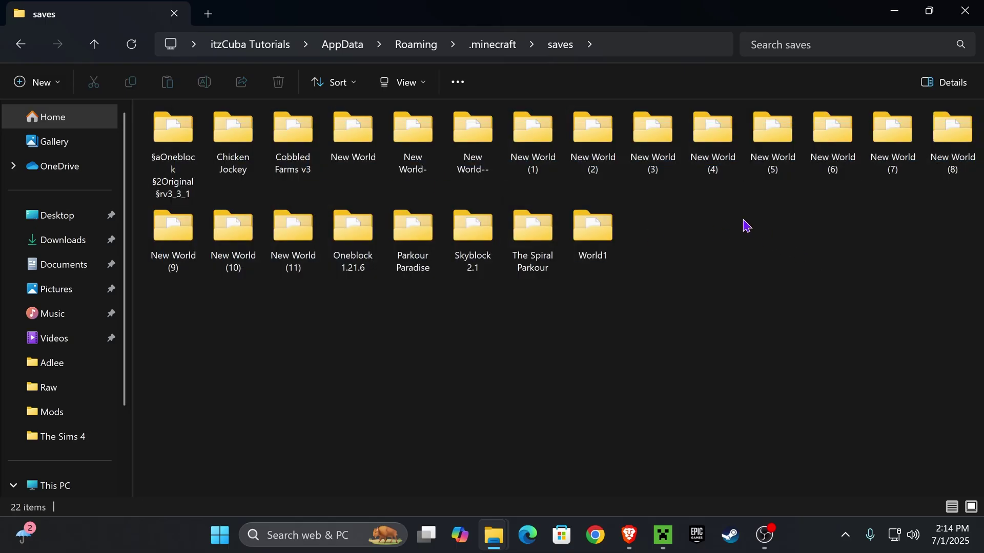
drag(815, 8, 749, 65)
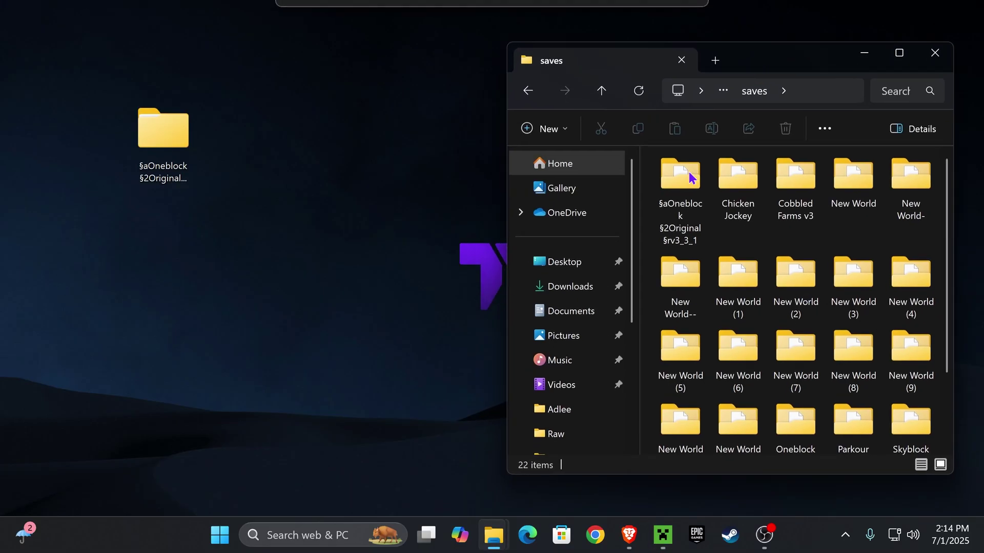
mouse_move(493, 536)
click(457, 461)
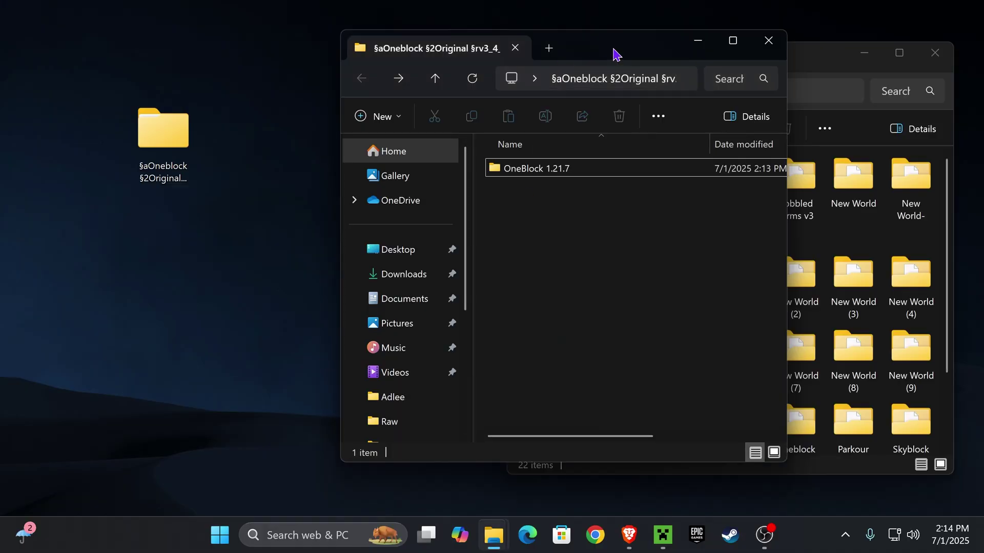
drag(617, 53, 291, 59)
drag(260, 292, 225, 180)
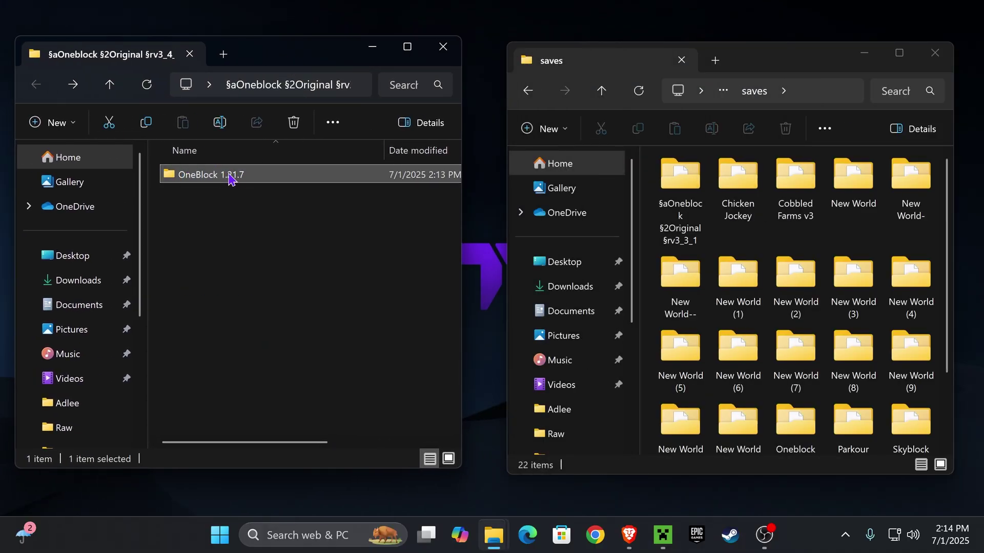
Open OneBlock 1.21.7 in the download window to check its contents.
drag(954, 205, 980, 206)
scroll(829, 292, down, 2)
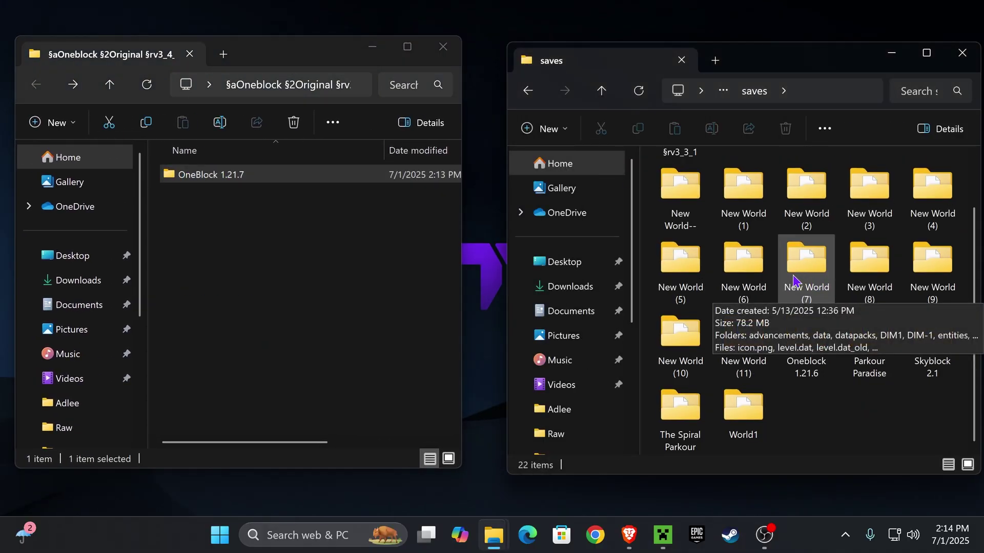
click(236, 179)
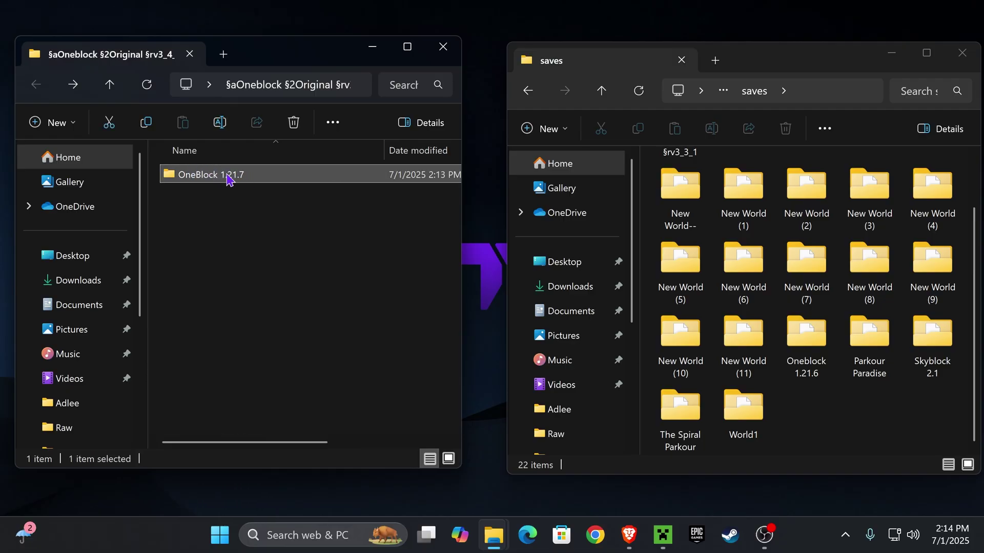
double_click(231, 175)
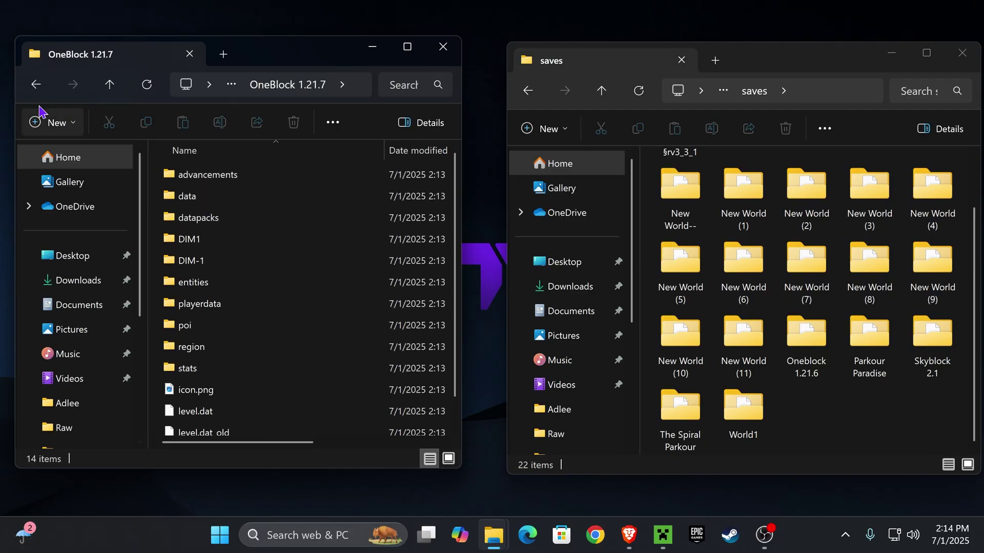
click(36, 84)
Move OneBlock 1.21.7 into saves and confirm its world files are inside.
drag(226, 174, 829, 414)
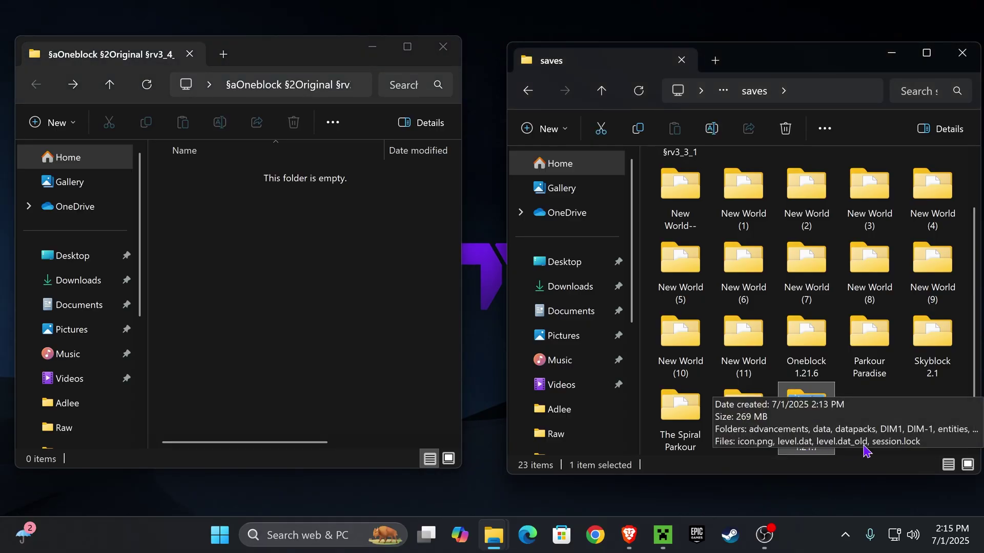
double_click(812, 417)
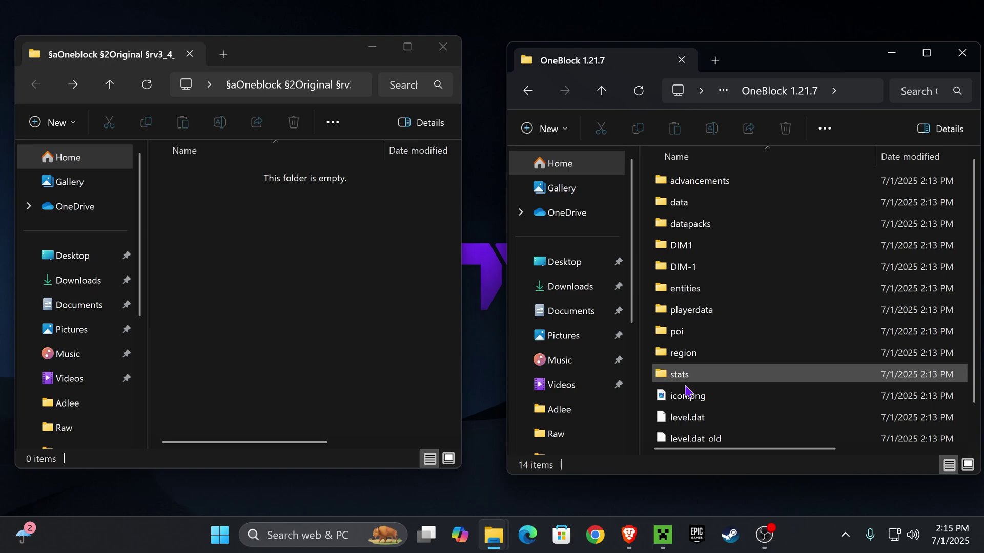
scroll(686, 392, down, 1)
scroll(686, 392, up, 1)
key(alt+Left)
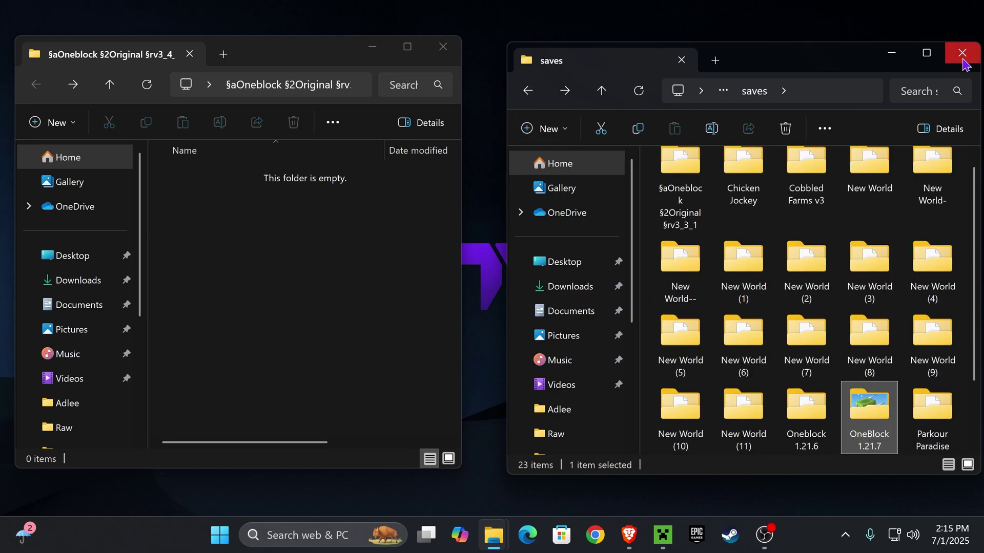
Close both Explorer windows and launch Latest release 1.21.7 from the Minecraft Launcher.
click(963, 57)
click(441, 46)
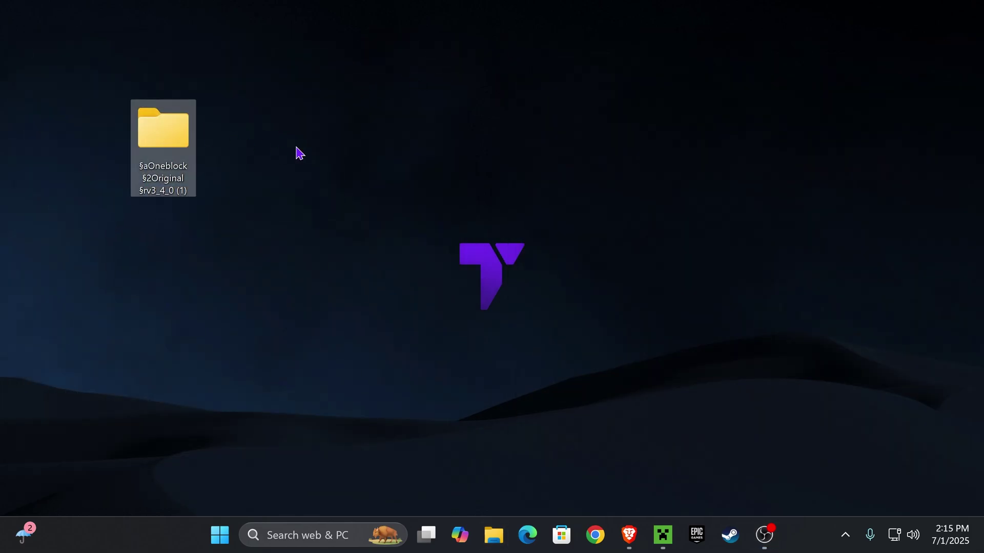
click(662, 535)
mouse_move(624, 208)
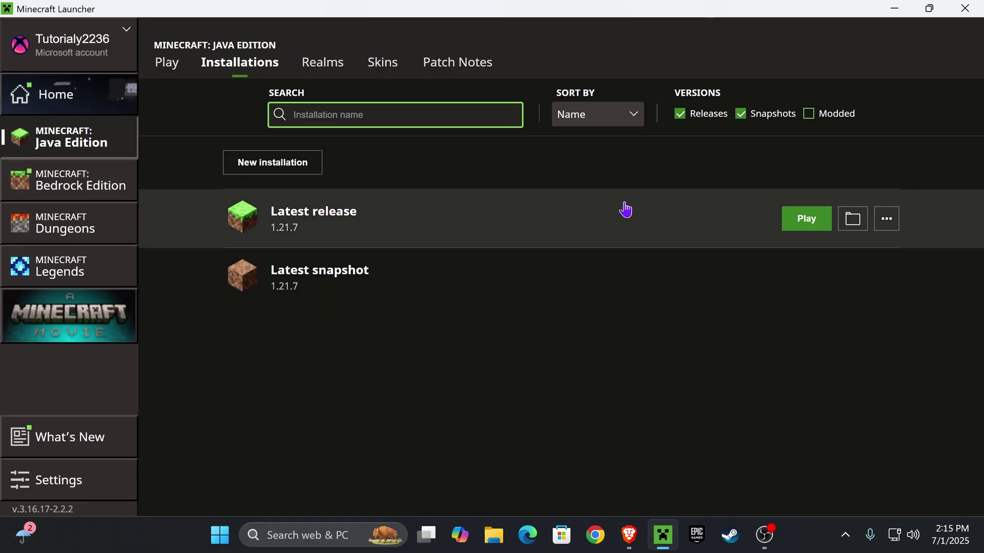
click(802, 220)
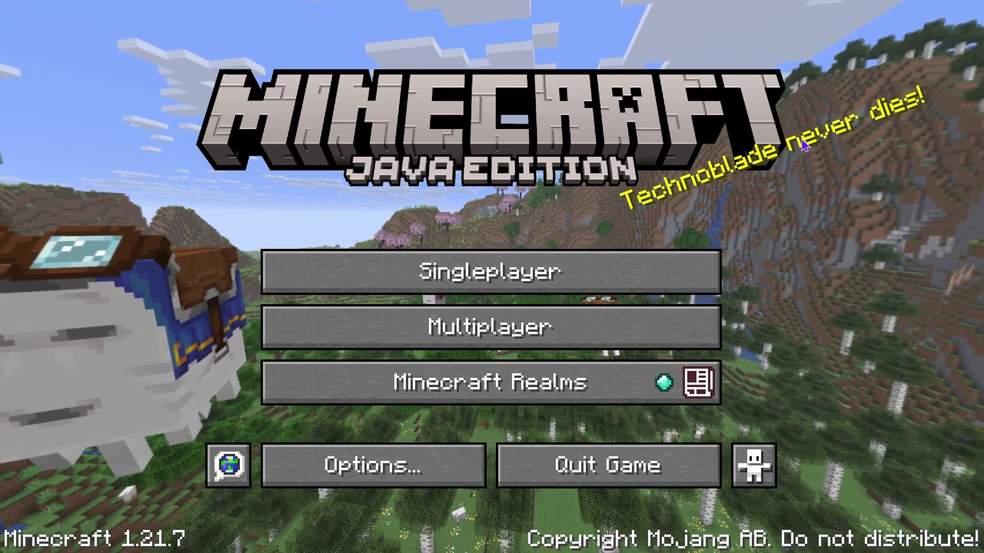
Load the Oneblock Original world from the Singleplayer list.
click(545, 271)
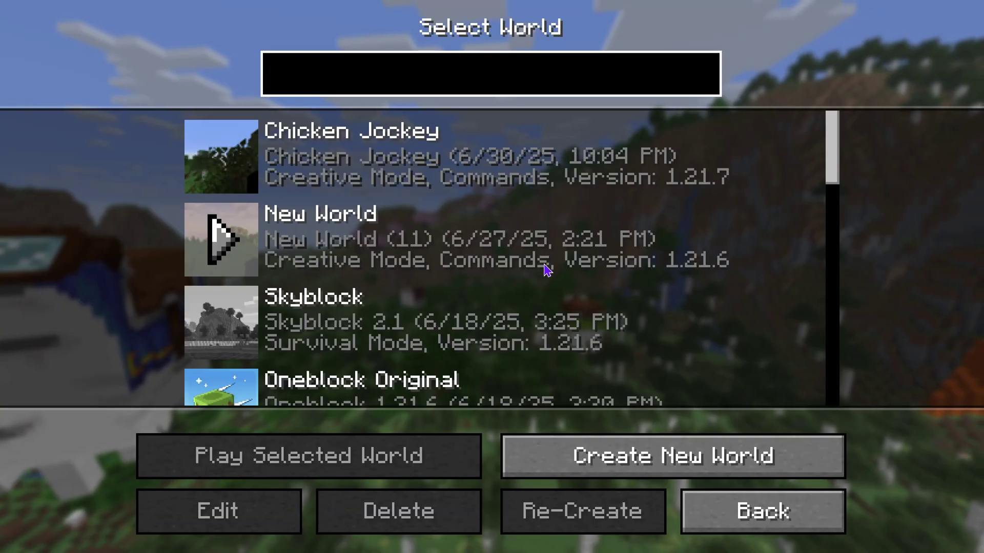
drag(834, 147, 793, 374)
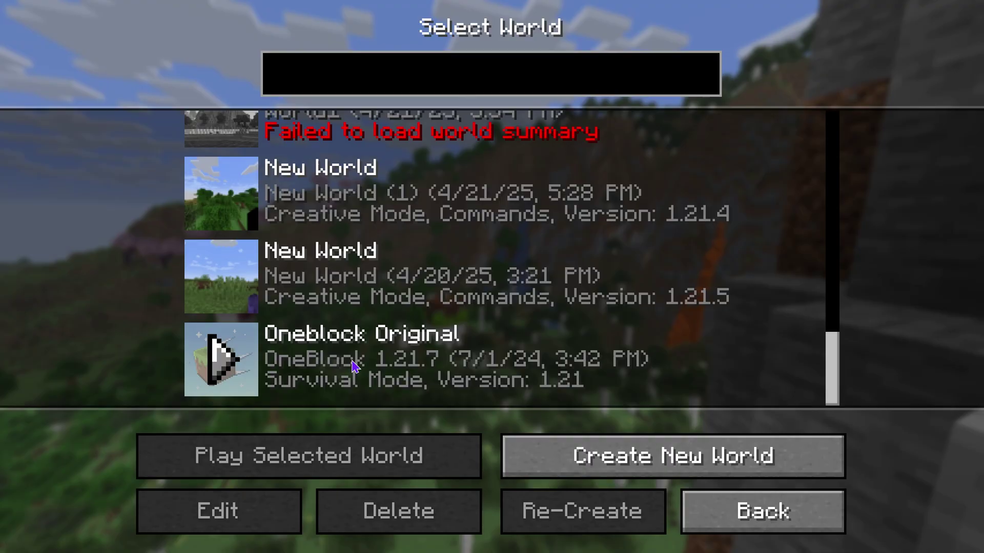
click(229, 362)
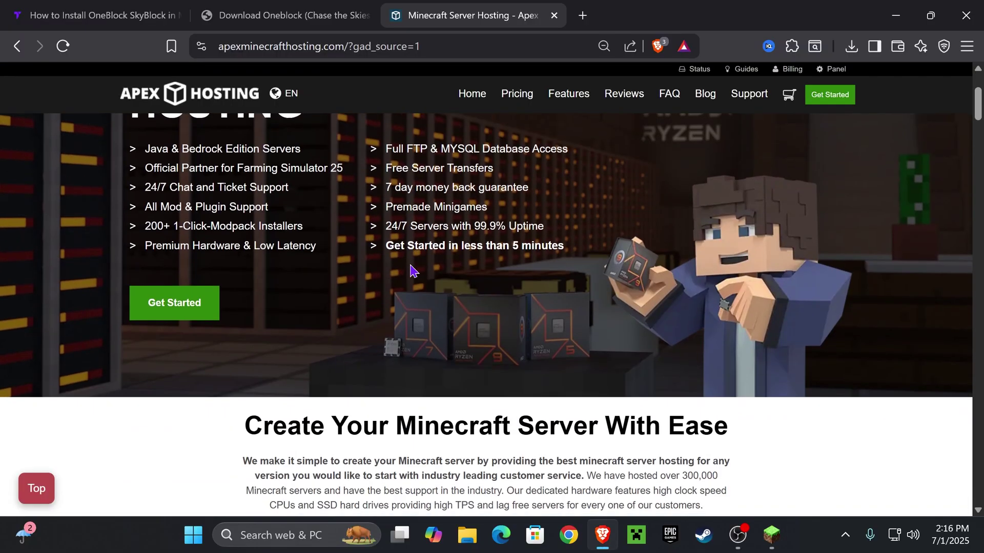
Read the Apex Hosting Minecraft server page, highlighting and then deselecting its heading and text.
scroll(413, 267, up, 4)
drag(129, 219, 392, 262)
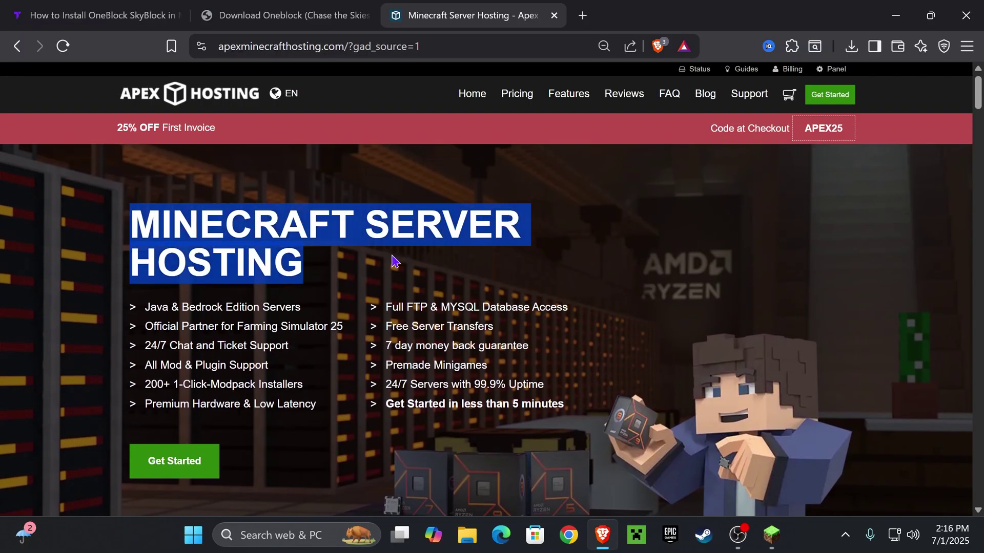
click(221, 184)
scroll(323, 281, down, 2)
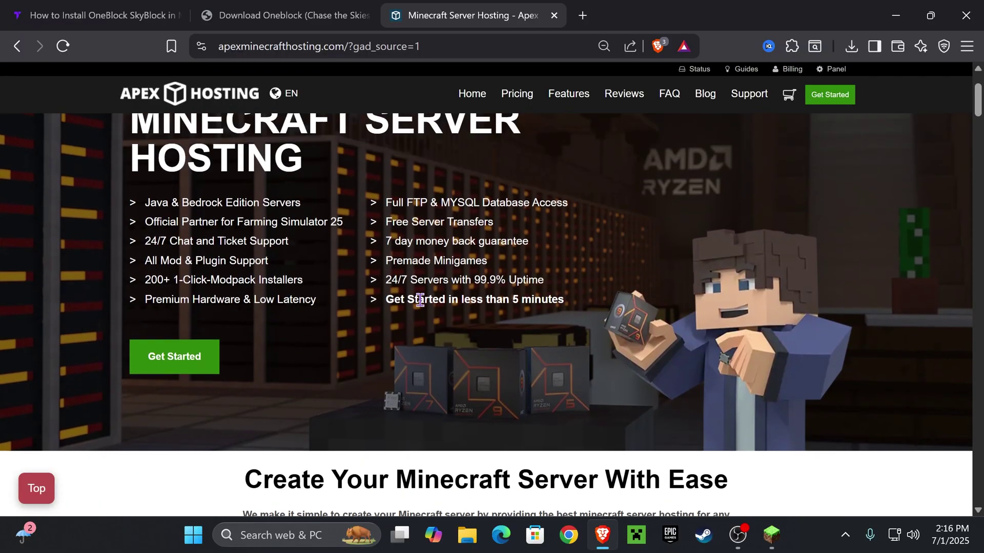
scroll(326, 254, up, 2)
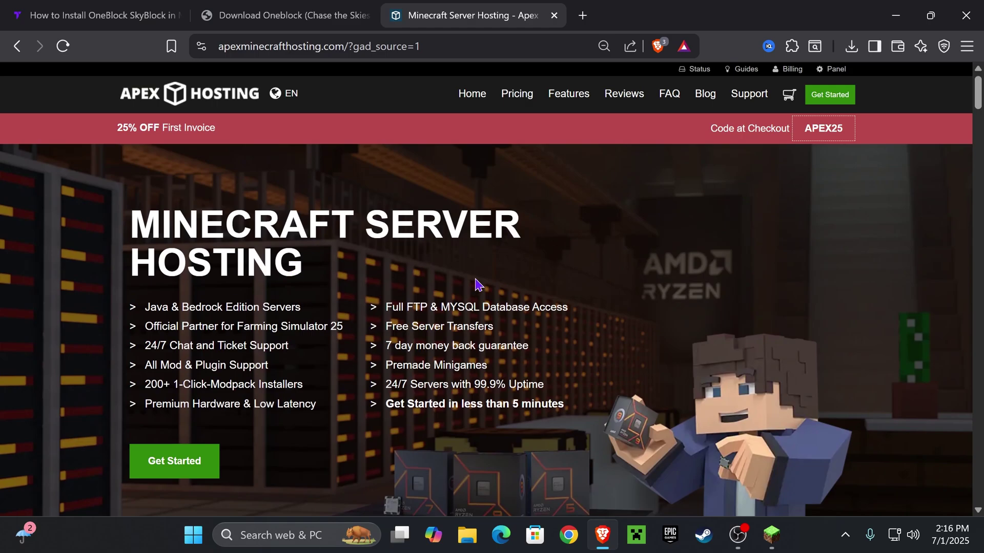
scroll(352, 259, down, 1)
scroll(105, 259, up, 1)
drag(157, 259, 492, 327)
click(453, 338)
Briefly bring the paused Minecraft window forward, then return to the hosting page.
click(767, 536)
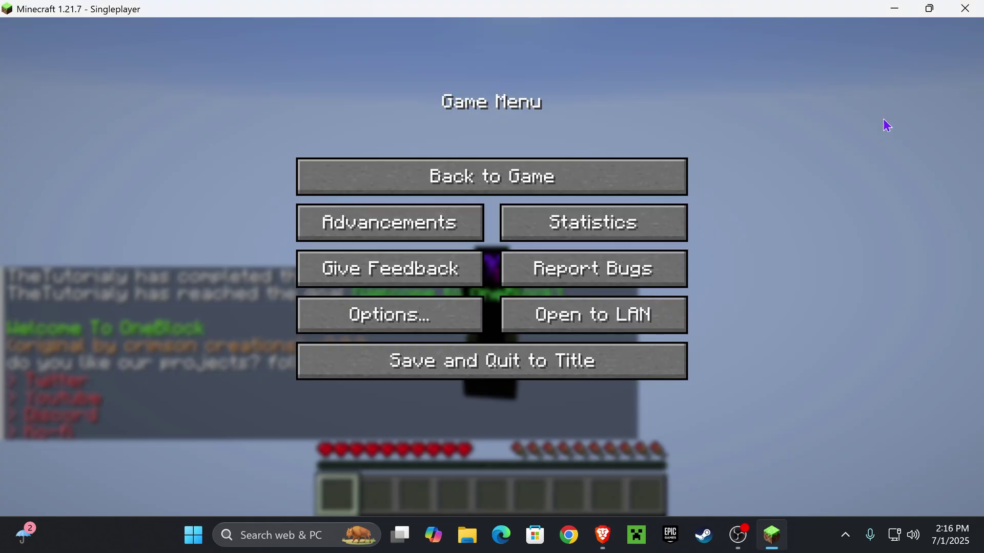
key(alt+Tab)
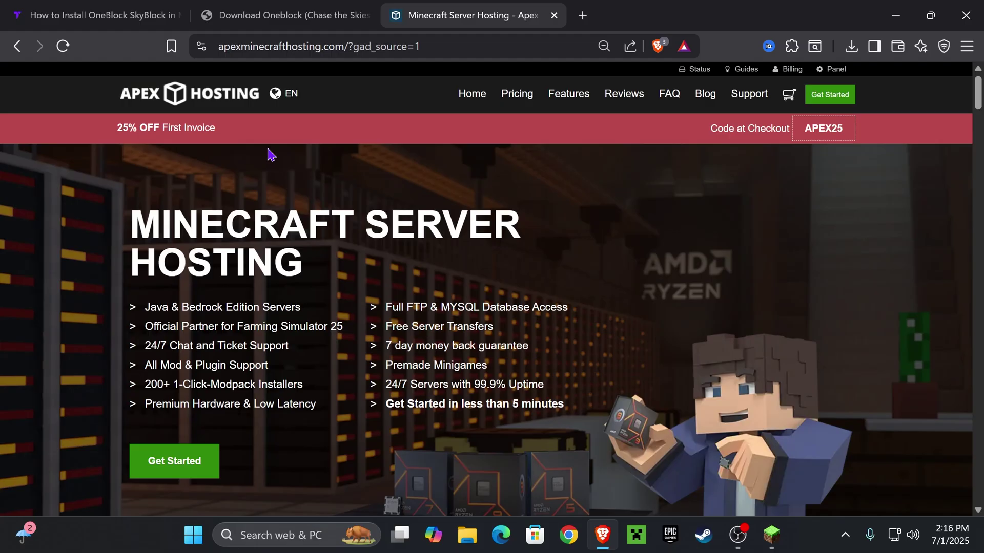
scroll(307, 169, down, 3)
scroll(277, 154, up, 3)
Minimize Brave and resume the paused OneBlock world in Minecraft.
click(896, 15)
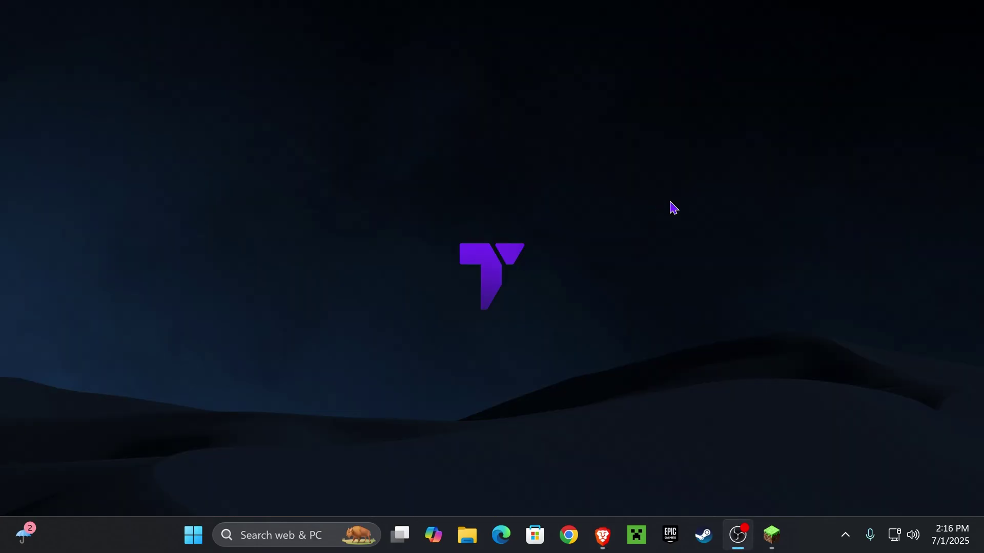
click(772, 536)
key(Escape)
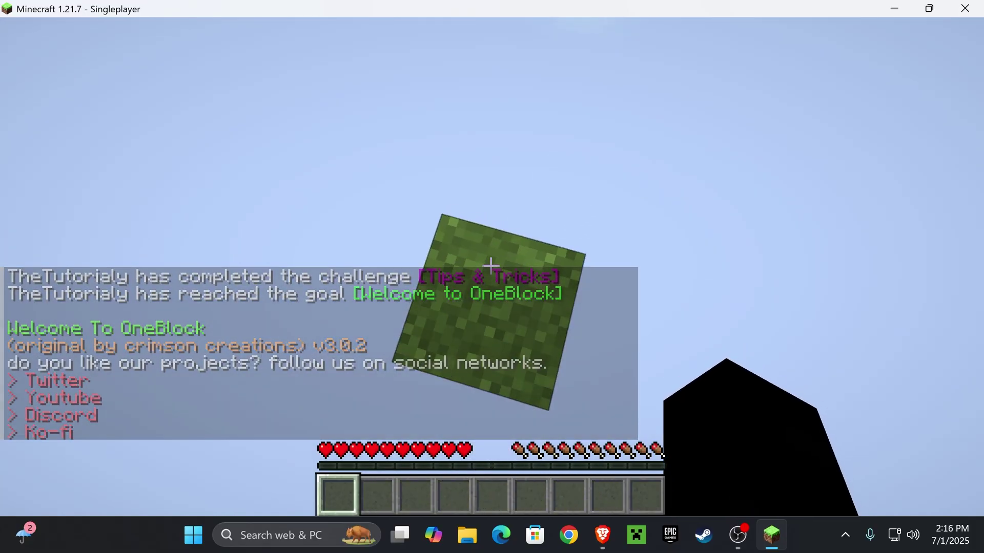
Mine the grass block twice for 2 dirt, then switch to third-person view.
click(490, 266)
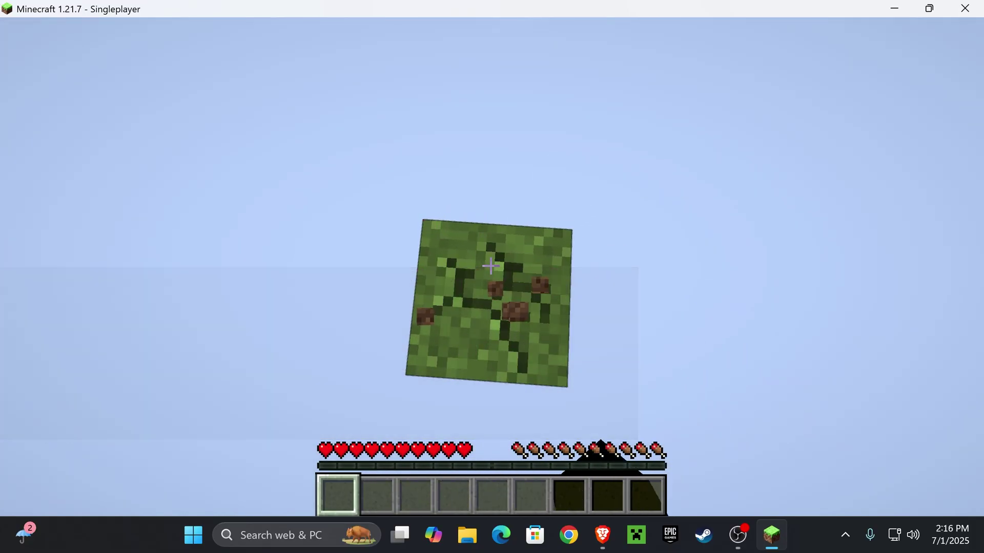
click(491, 265)
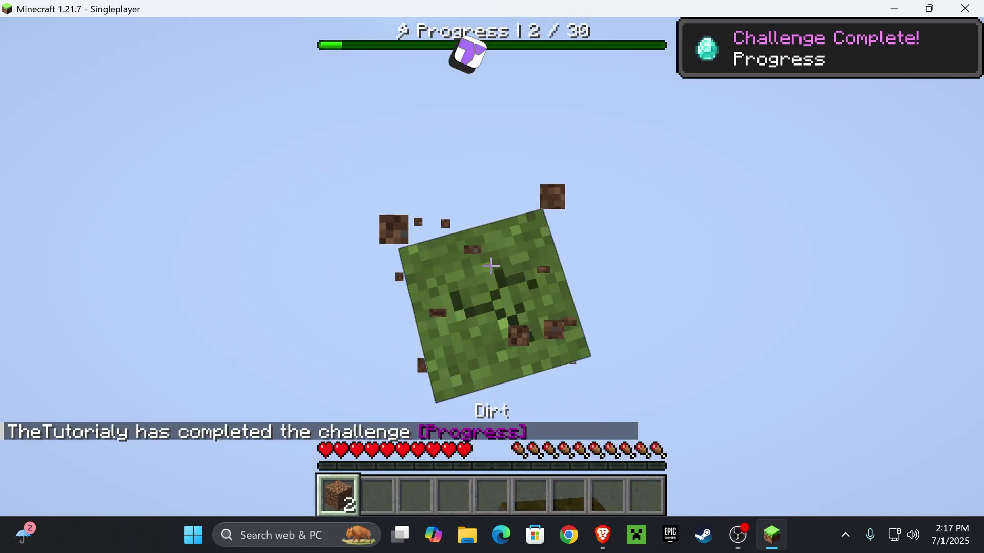
key(F5)
key(F5)
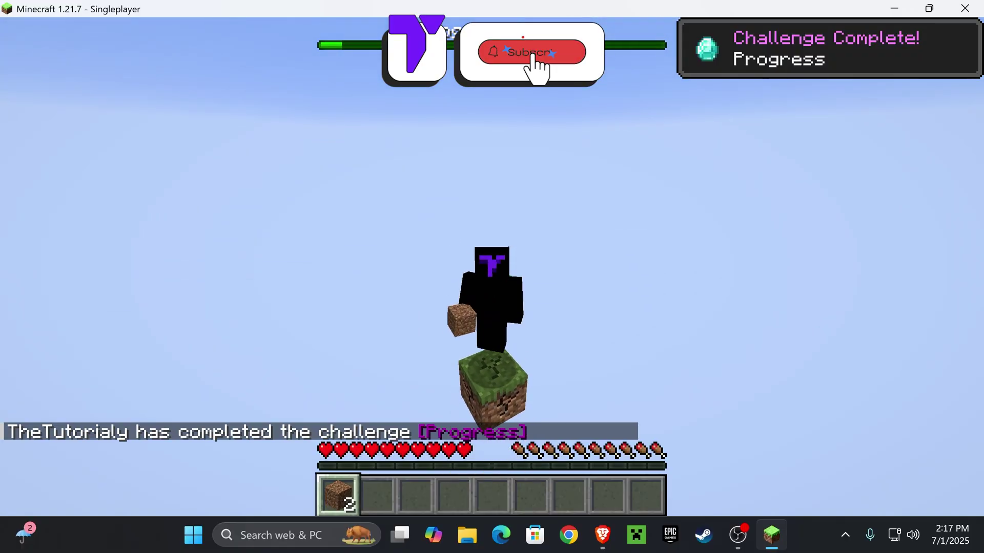